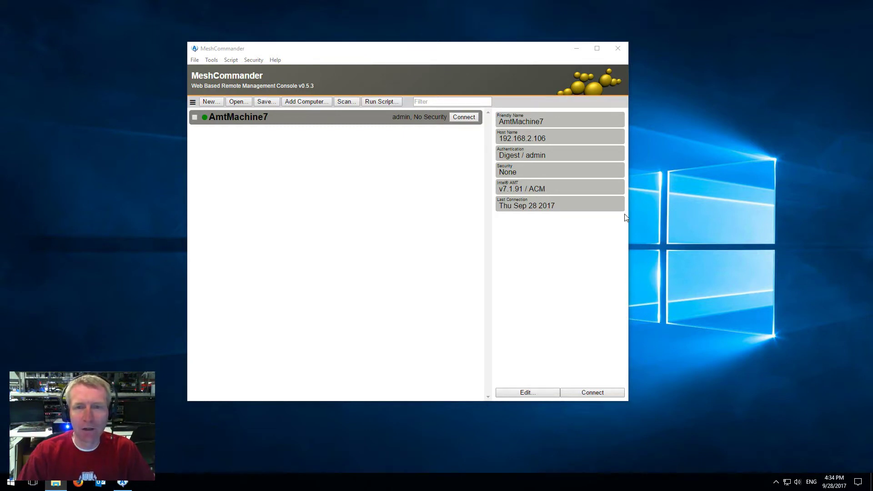
# Step: Nudge the window right and open the menu of console views
pyautogui.moveTo(416, 53); pyautogui.dragTo(424, 53)
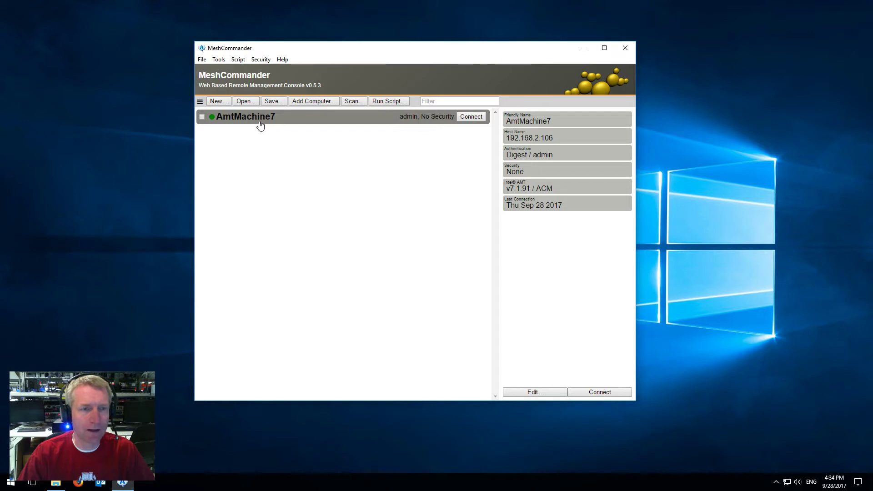
pyautogui.click(200, 102)
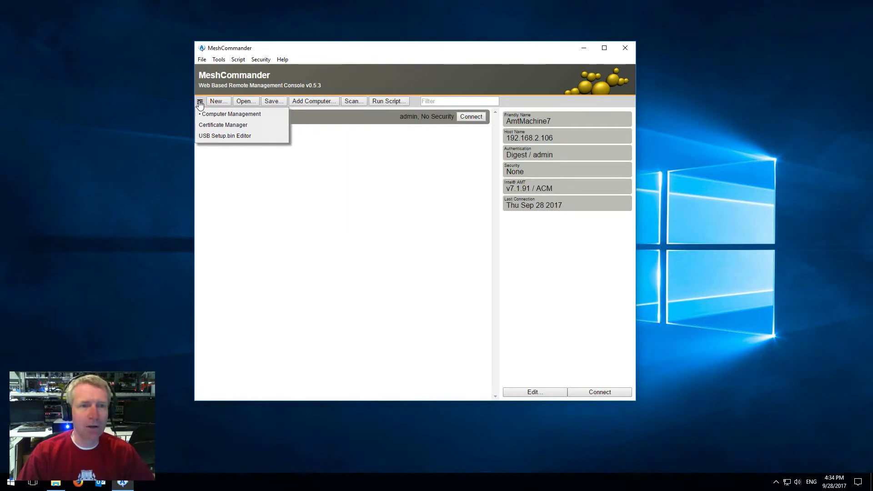
# Step: In Certificate Manager, create root certificate TestRoot with organization a, state b, country c
pyautogui.click(211, 128)
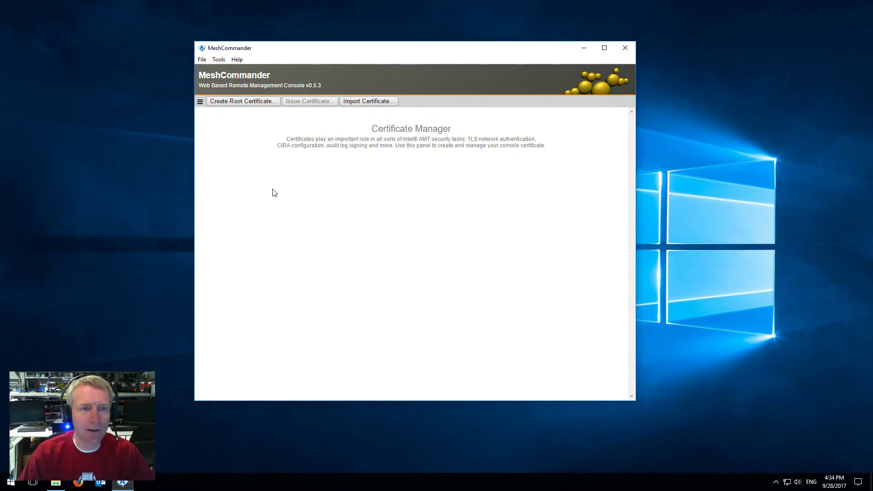
pyautogui.click(251, 104)
pyautogui.click(414, 157)
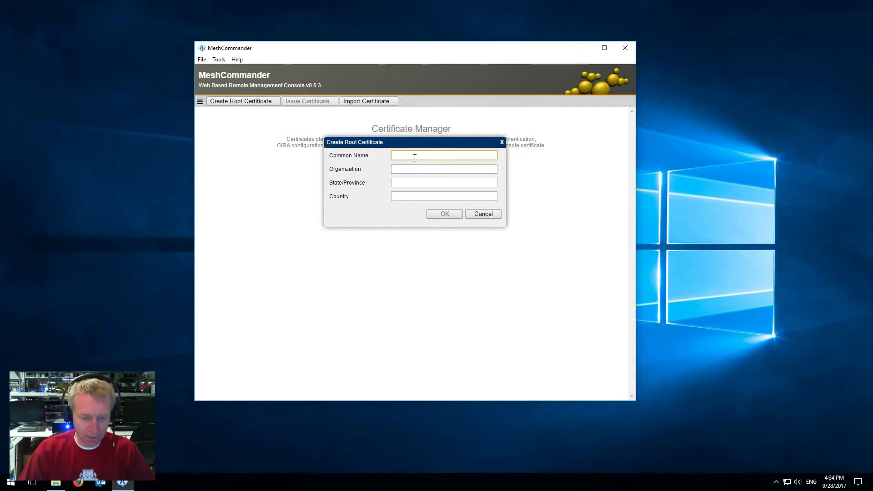
pyautogui.write('TestRoot')
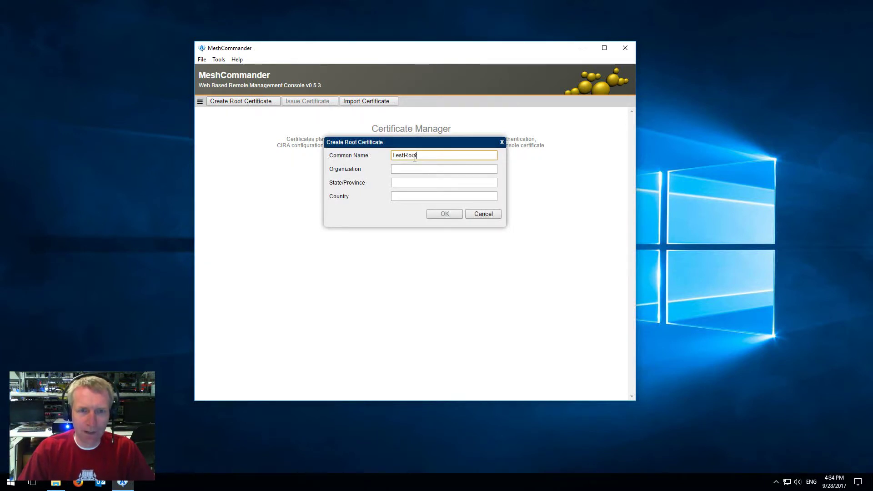
pyautogui.press('Tab')
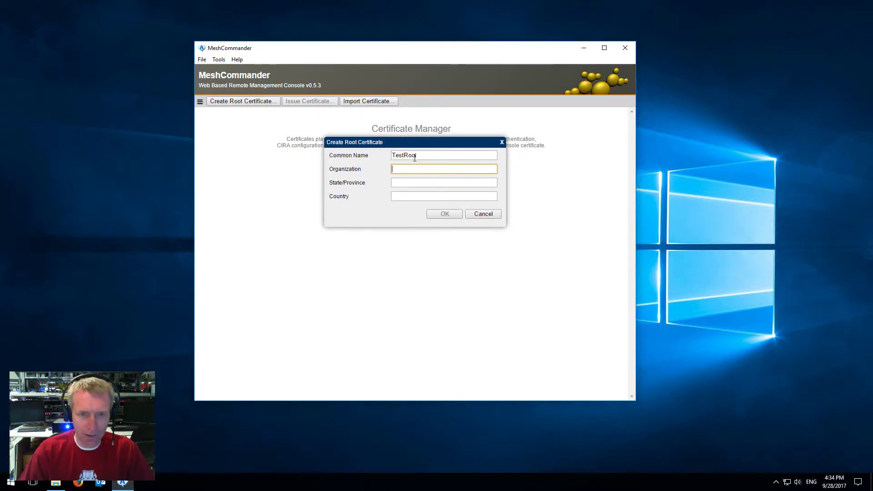
pyautogui.write('a')
pyautogui.click(400, 182)
pyautogui.write('b')
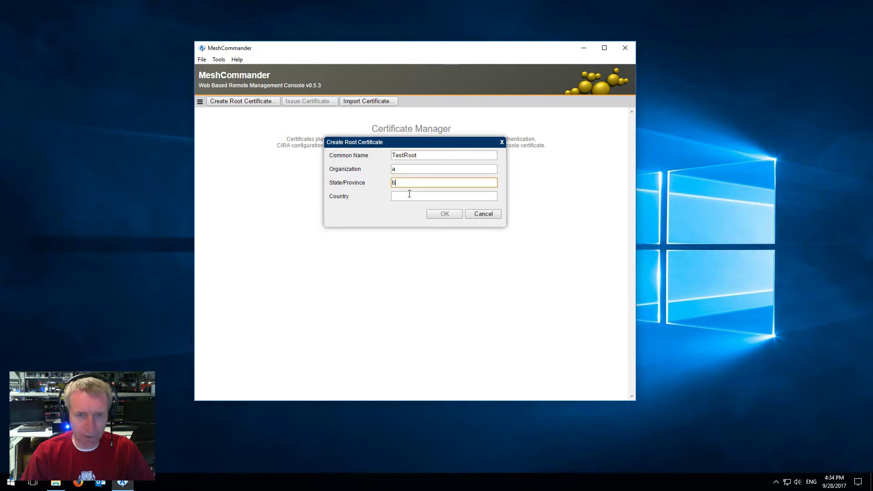
pyautogui.press('Tab')
pyautogui.write('c')
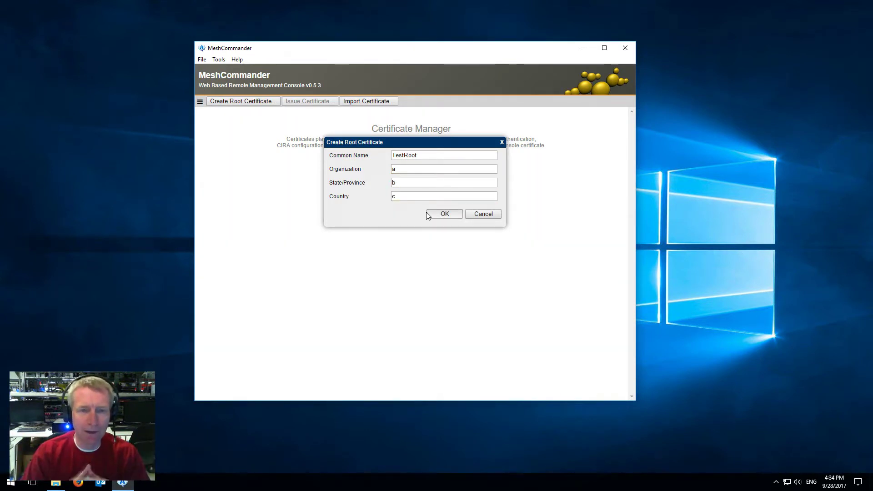
pyautogui.click(427, 214)
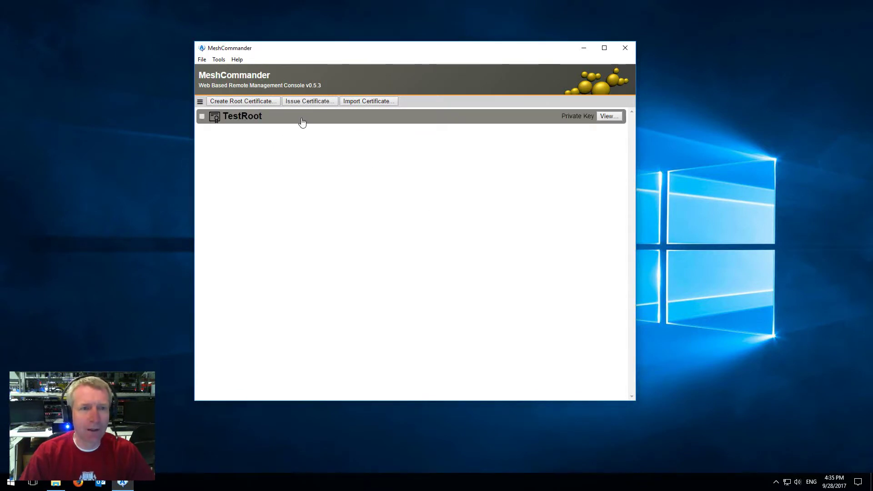
# Step: Return to Computer Management, connect to AmtMachine7, and show its Security Settings
pyautogui.click(200, 102)
pyautogui.click(232, 111)
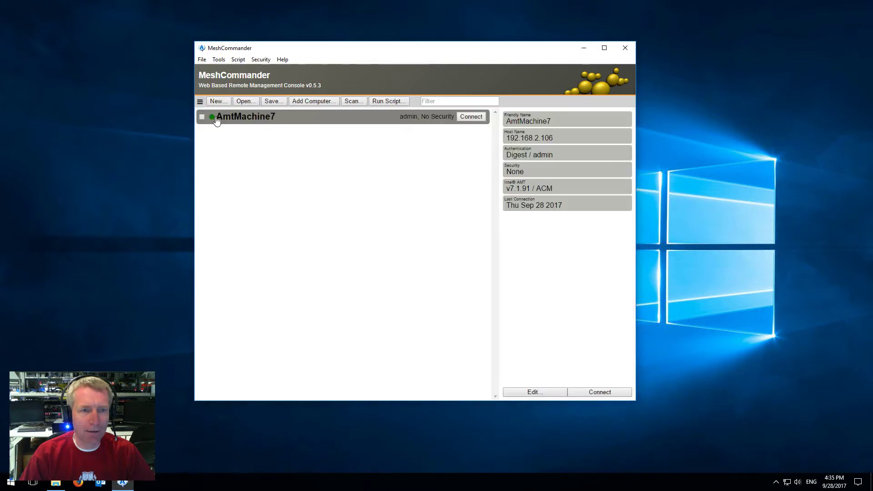
pyautogui.click(471, 116)
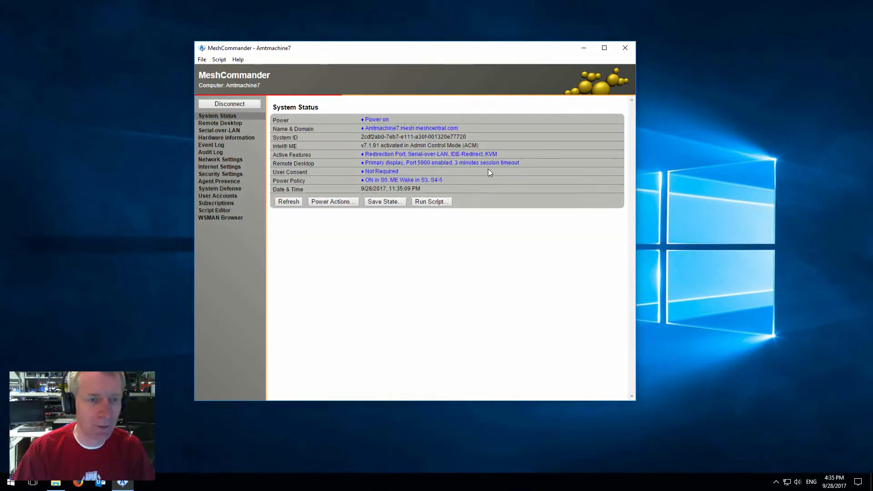
pyautogui.click(220, 176)
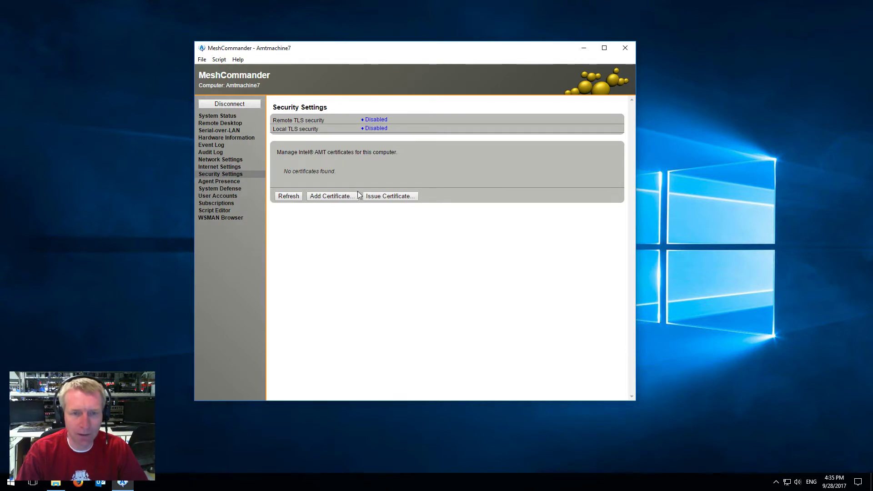
# Step: Start issuing a machine certificate, keeping 'Issue from certificate manager' as the operation
pyautogui.click(376, 195)
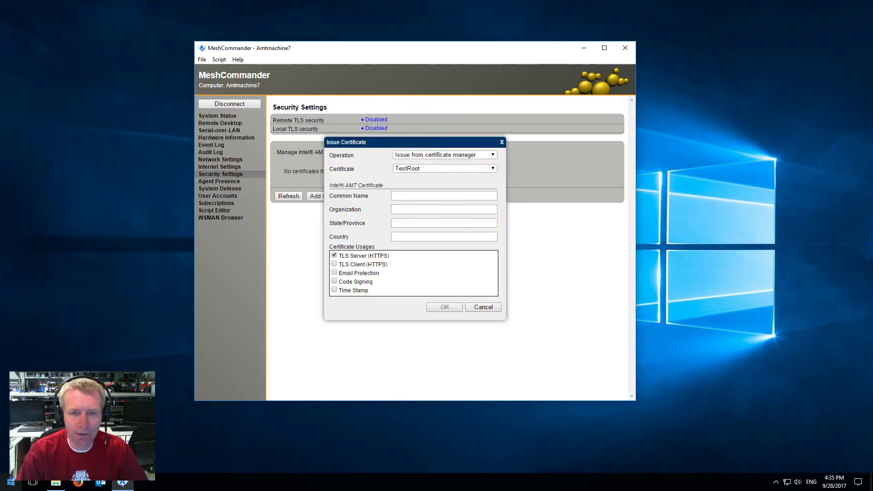
pyautogui.click(421, 155)
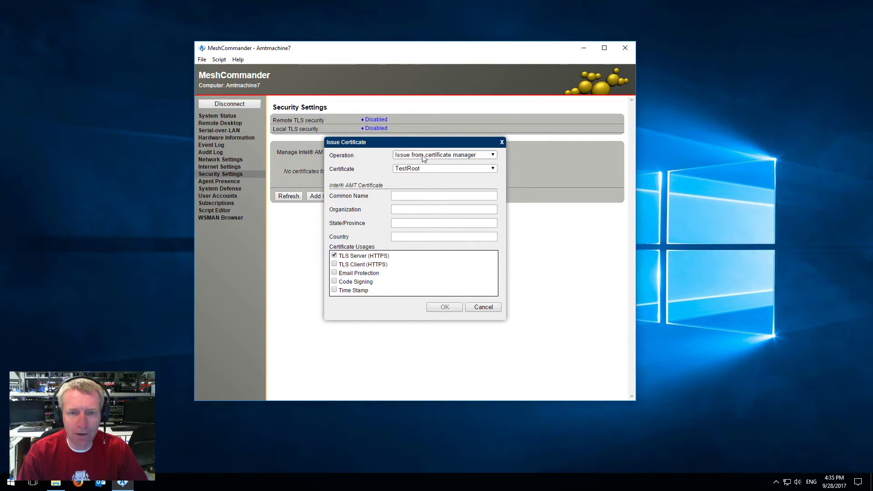
pyautogui.click(422, 154)
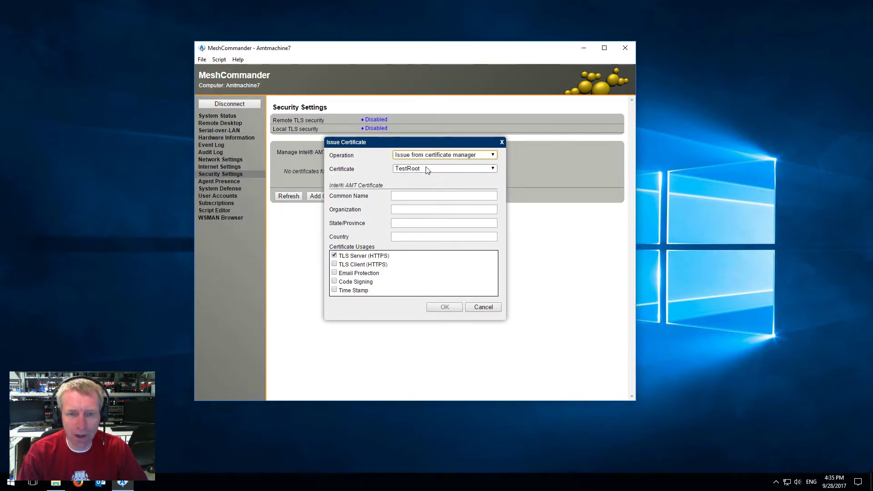
pyautogui.click(419, 155)
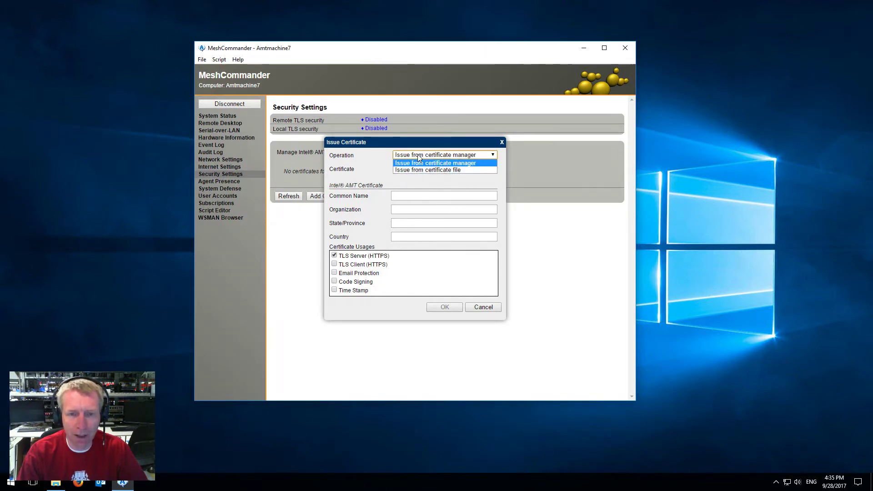
pyautogui.click(420, 164)
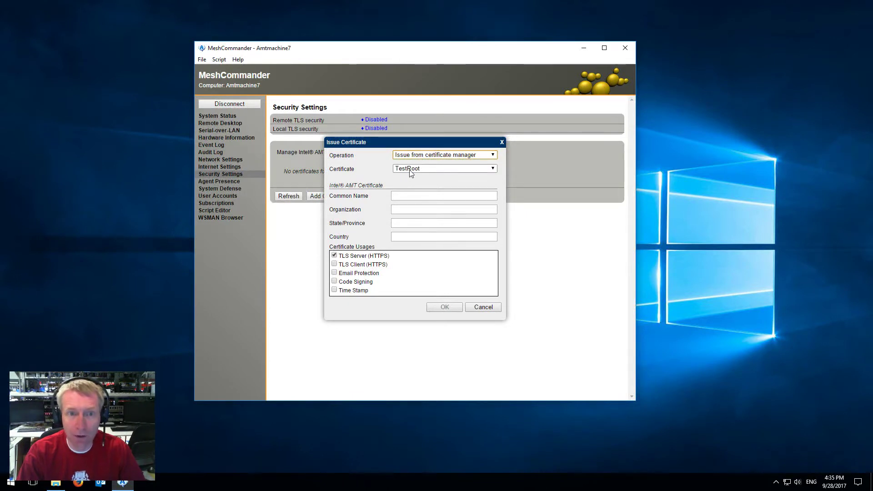
# Step: Enter common name AmtMachine7, organization a, state b, country c, and issue the certificate
pyautogui.click(404, 197)
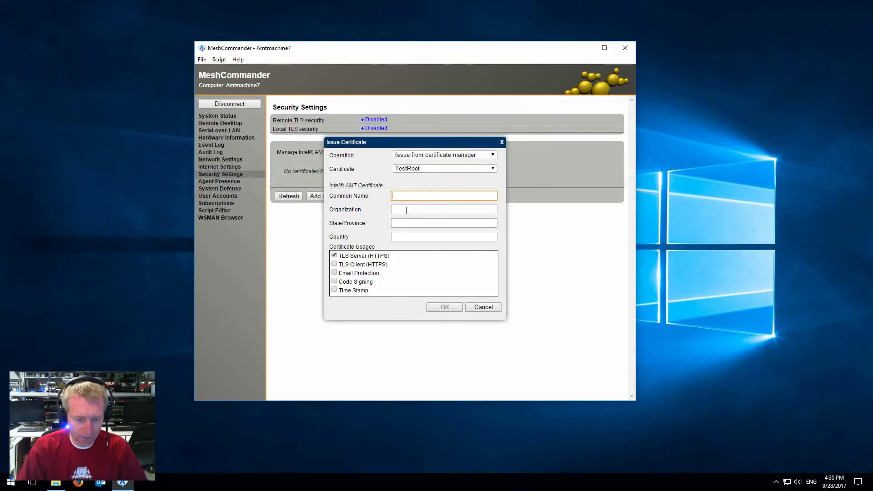
pyautogui.write('Amt')
pyautogui.write('hine')
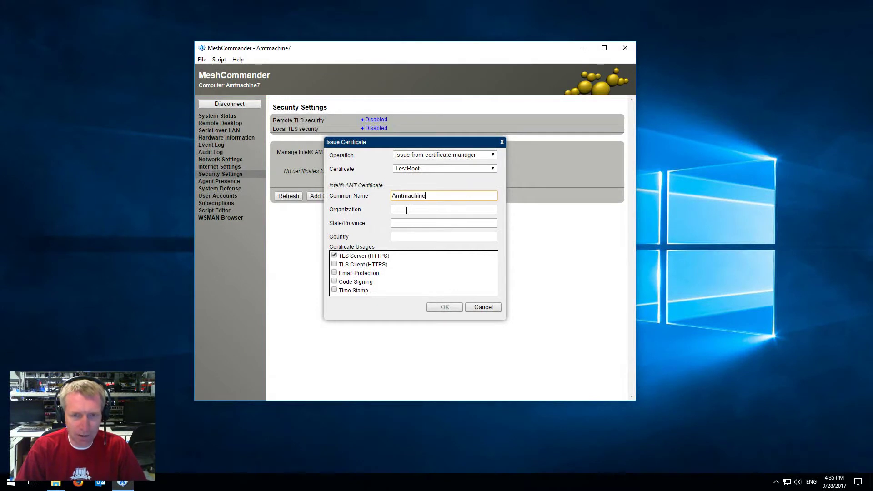
pyautogui.press('BackSpace')
pyautogui.press('BackSpace')
pyautogui.press('BackSpace')
pyautogui.press('BackSpace')
pyautogui.press('BackSpace')
pyautogui.press('BackSpace')
pyautogui.press('BackSpace')
pyautogui.write('Ma')
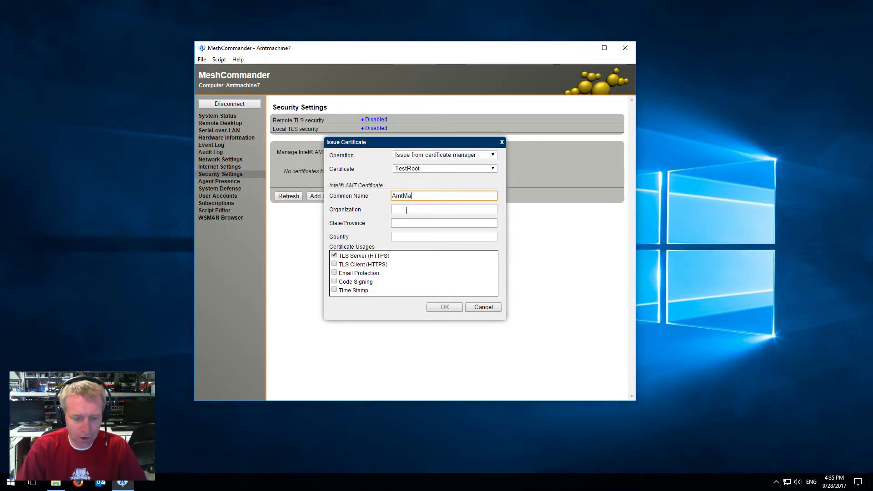
pyautogui.click(406, 210)
pyautogui.write('a')
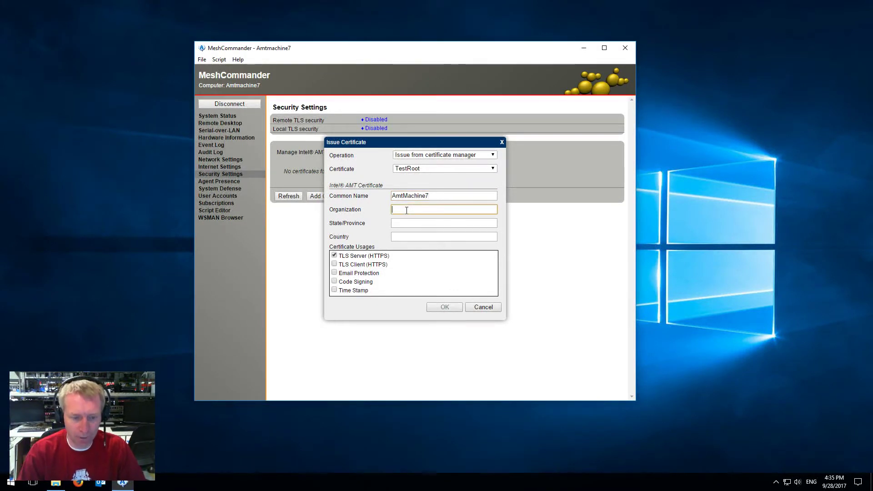
pyautogui.click(413, 222)
pyautogui.write('b')
pyautogui.click(413, 236)
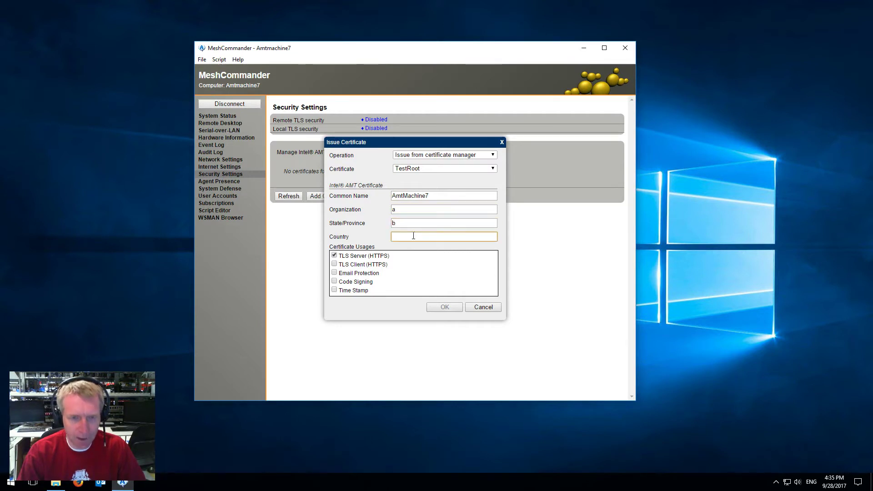
pyautogui.write('c')
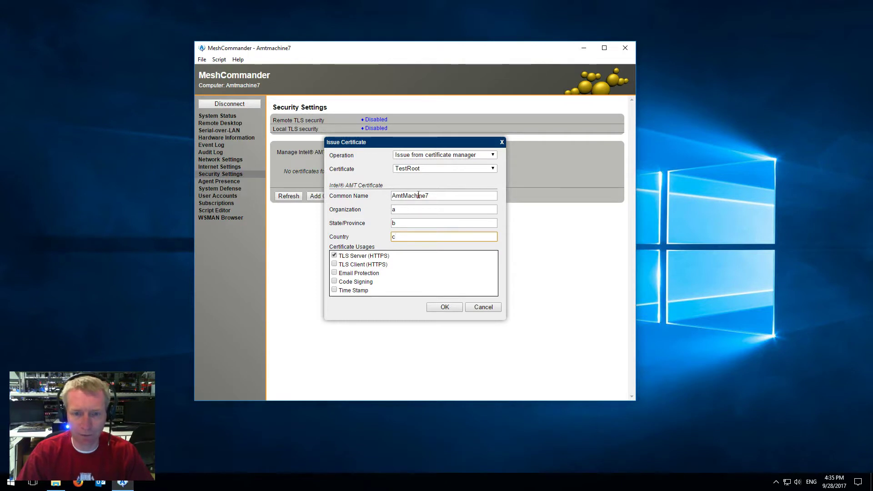
pyautogui.click(445, 307)
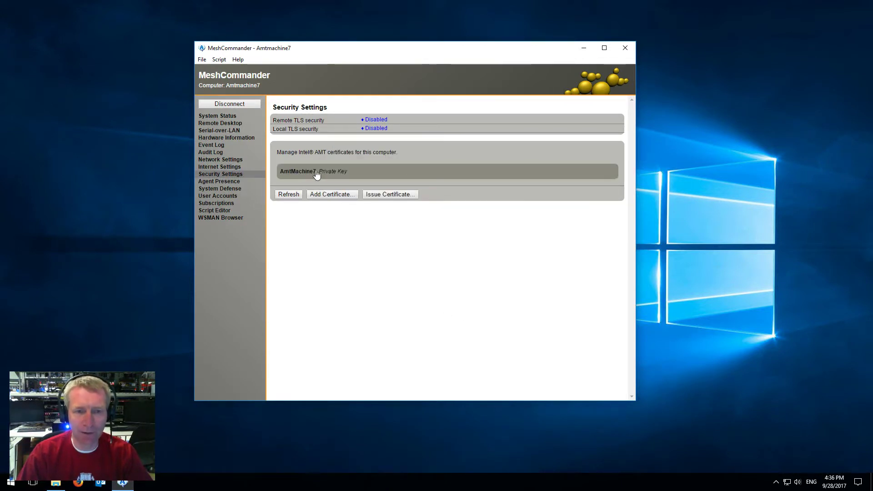
# Step: Review the AmtMachine7 certificate details, then open the Remote TLS security settings
pyautogui.click(419, 177)
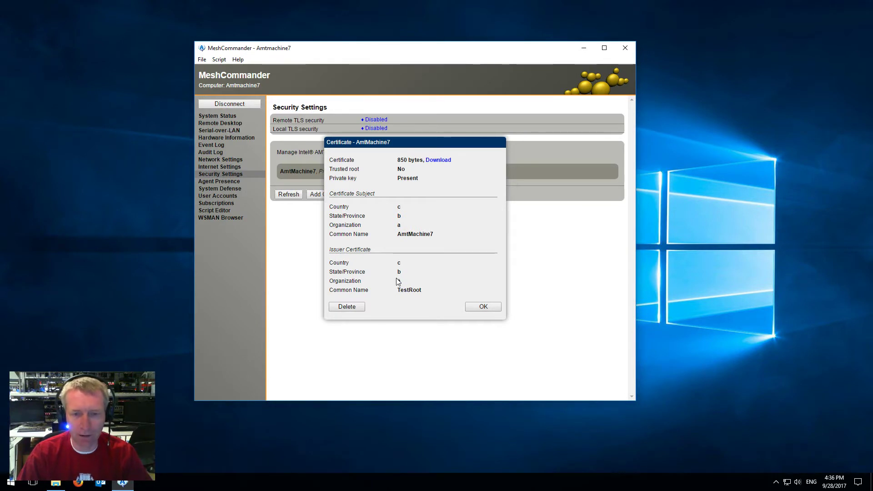
pyautogui.click(483, 307)
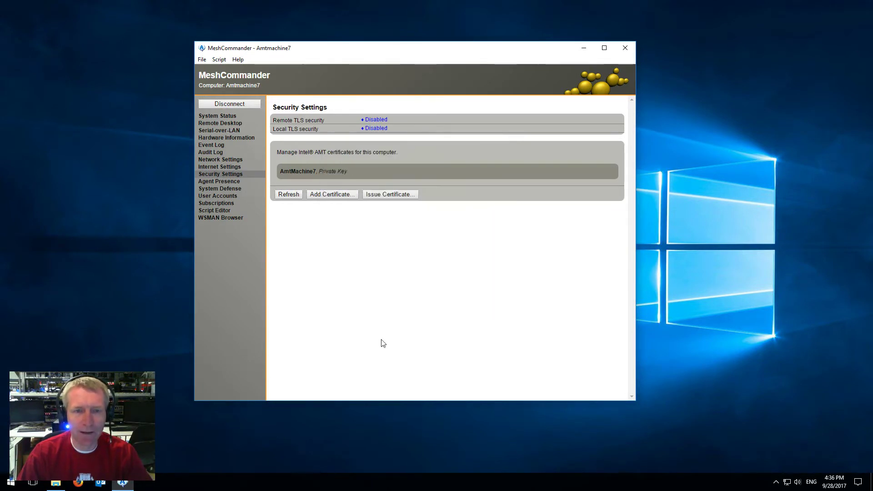
pyautogui.click(379, 121)
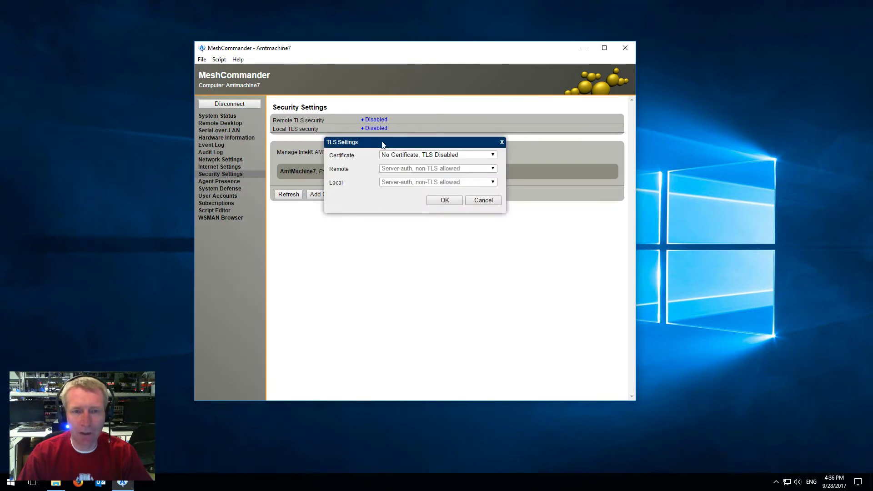
# Step: Set TLS to use the AmtMachine7 certificate with server-auth, and apply
pyautogui.click(407, 155)
pyautogui.click(411, 171)
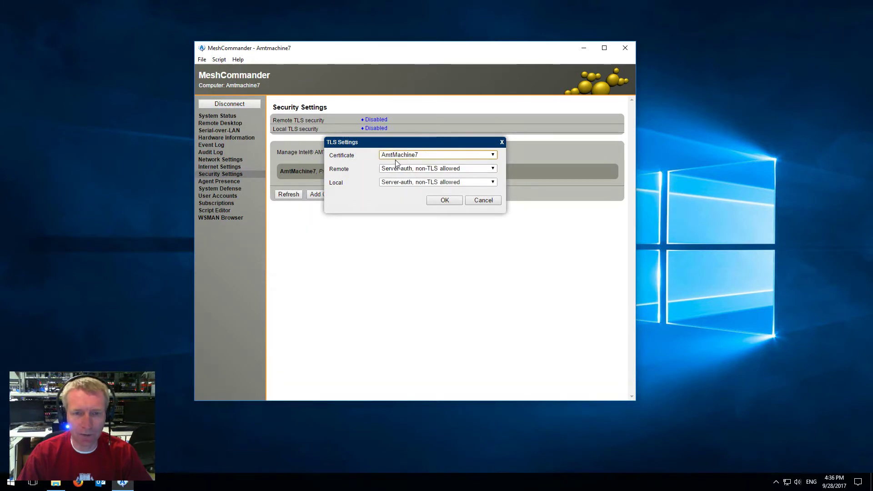
pyautogui.click(412, 169)
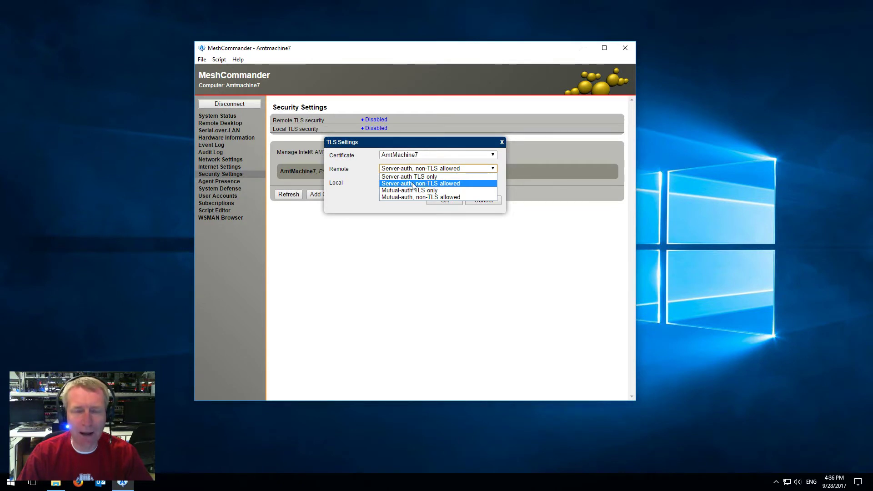
pyautogui.click(412, 183)
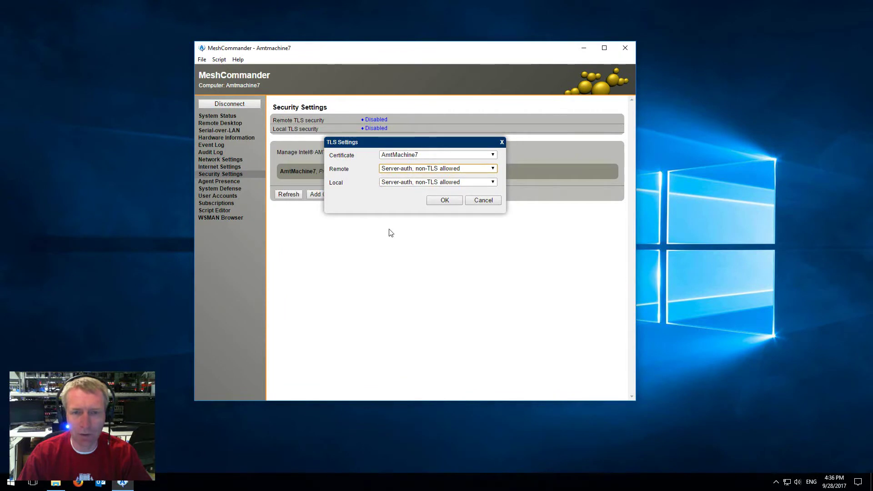
pyautogui.click(445, 200)
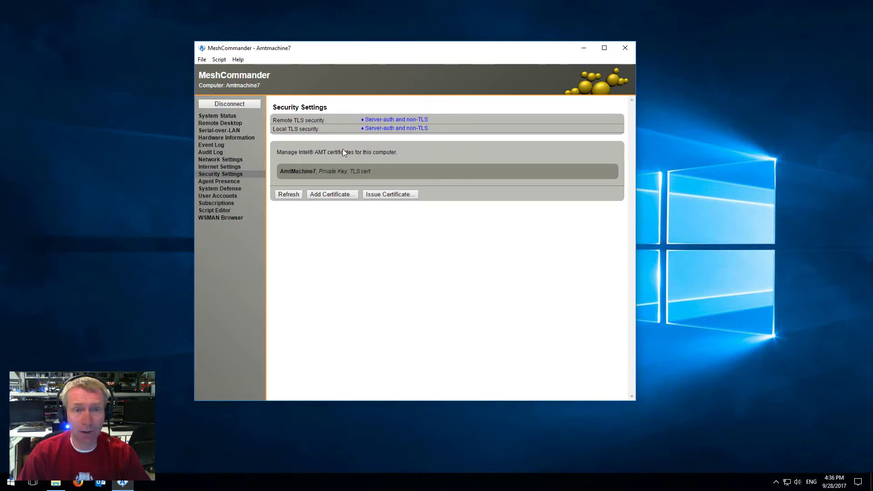
# Step: Disconnect, then add a computer named AmtMachine7-TLS with hostname 192.168.2.106
pyautogui.click(255, 105)
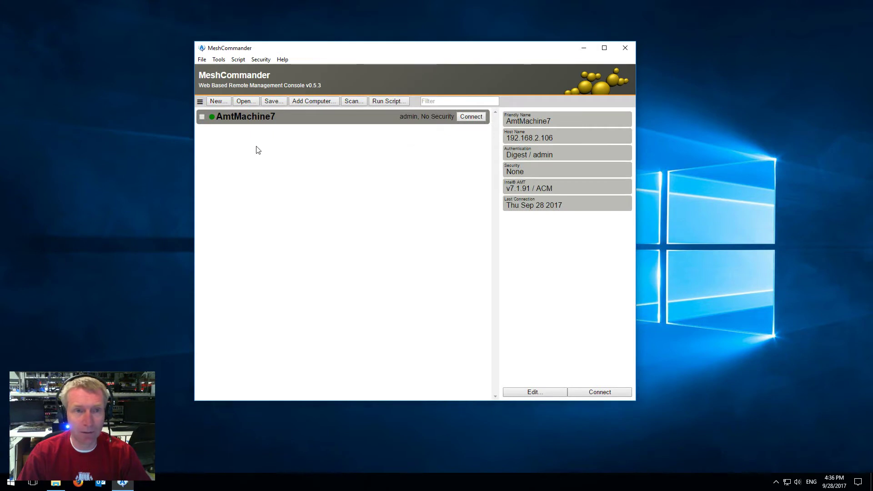
pyautogui.click(308, 102)
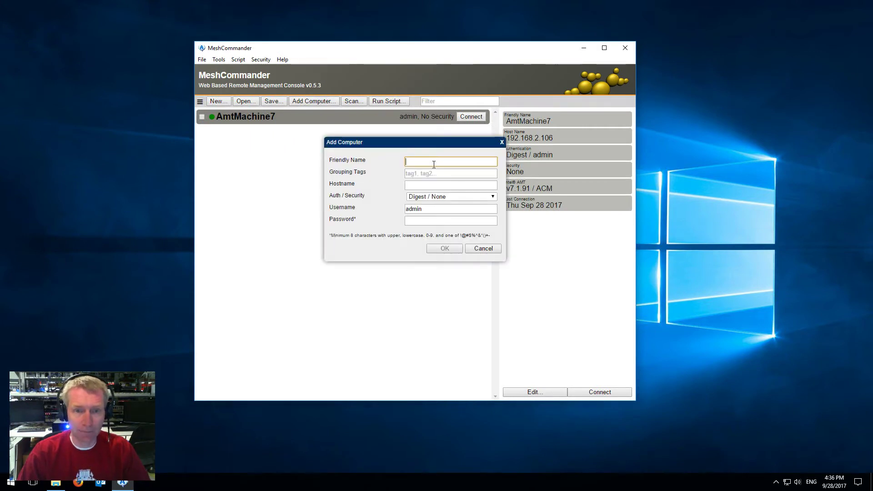
pyautogui.write('Amtmachin')
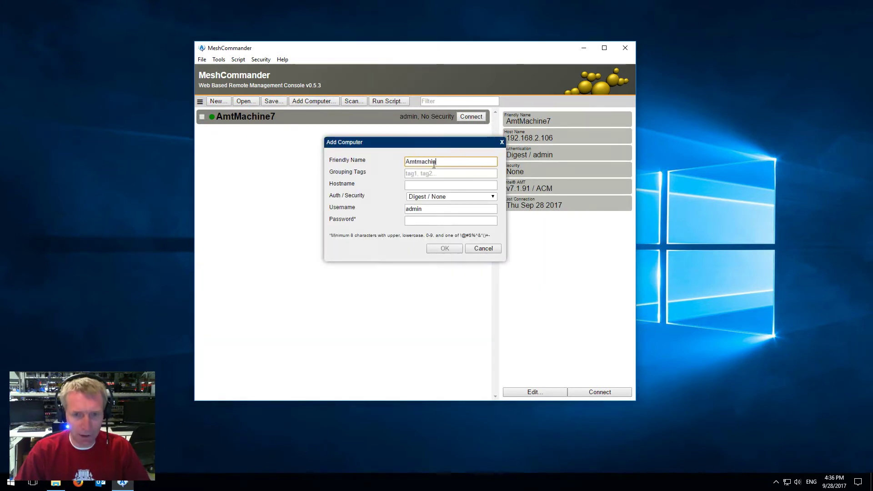
pyautogui.press('BackSpace')
pyautogui.press('BackSpace')
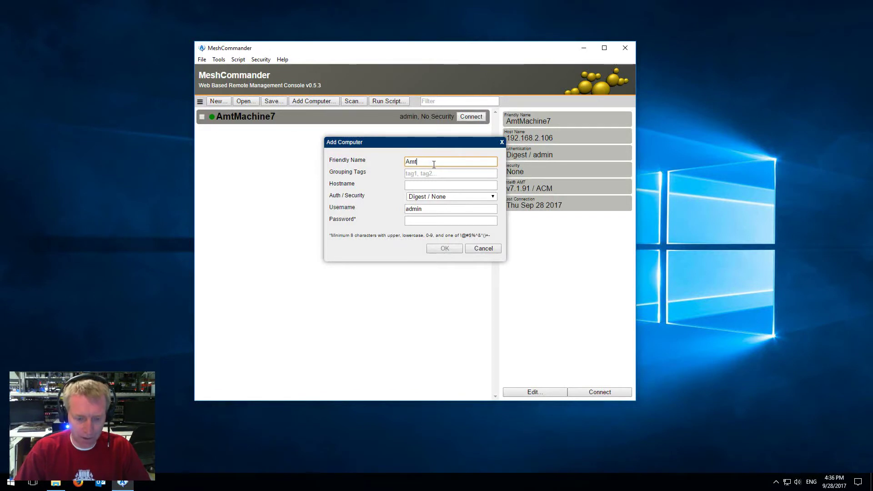
pyautogui.write('Machine7')
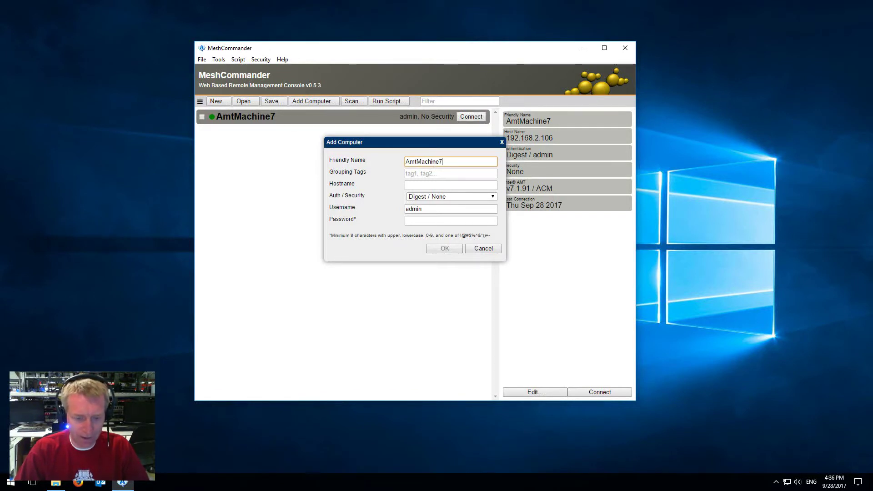
pyautogui.write('-TLS')
pyautogui.click(424, 185)
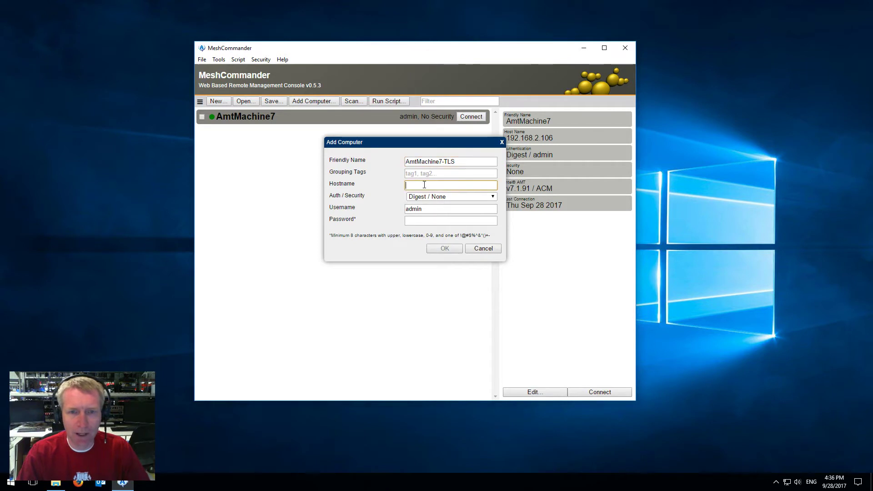
pyautogui.write('1')
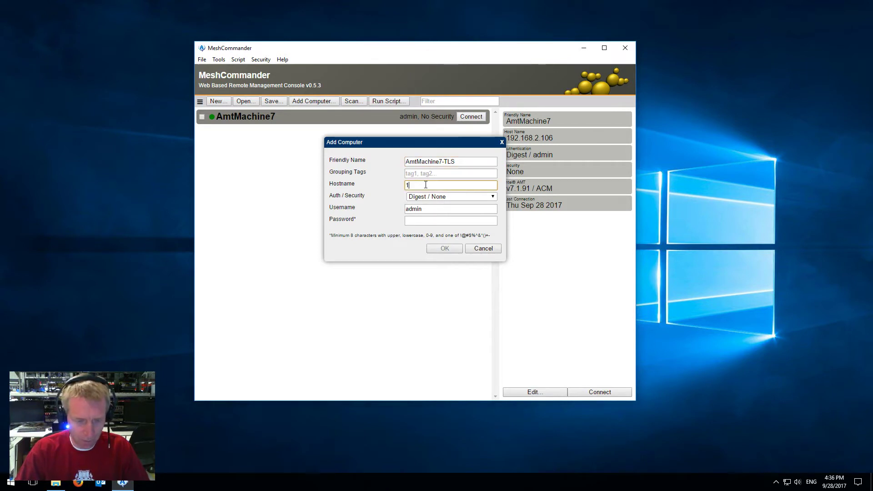
pyautogui.write('92.168.2.106')
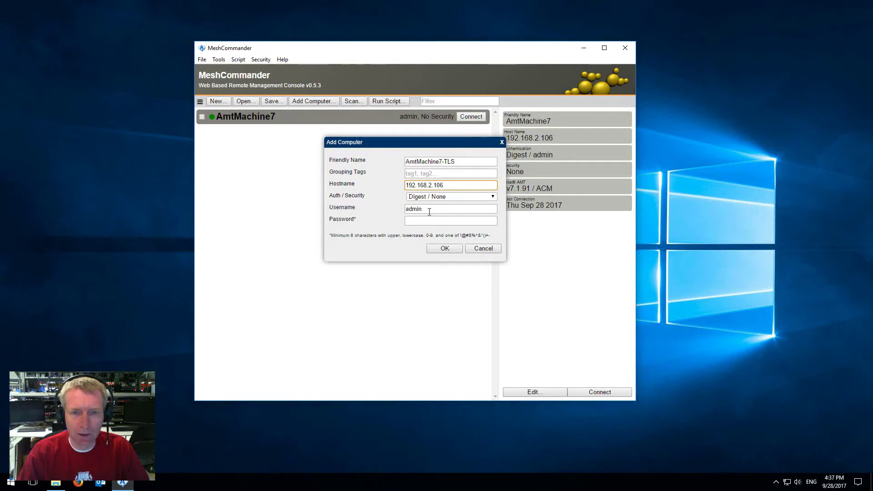
# Step: Enter the admin password, choose Digest / TLS security, and save the entry
pyautogui.click(429, 222)
pyautogui.write('P')
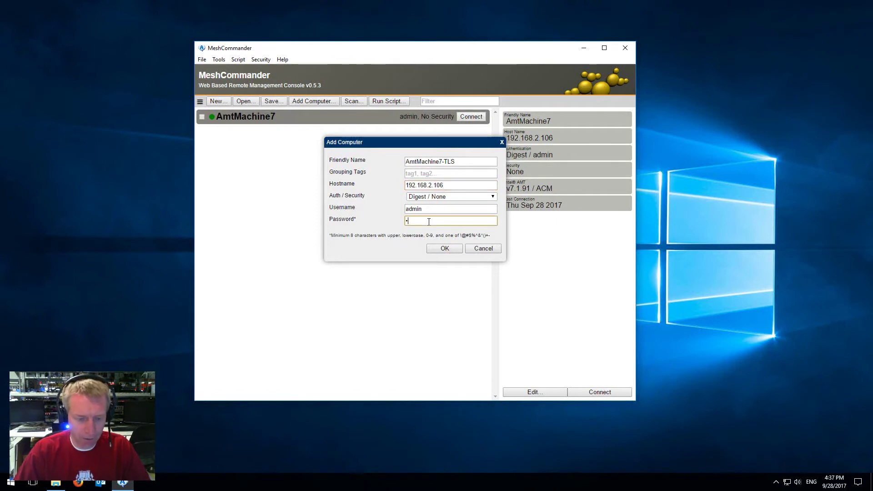
pyautogui.write('@')
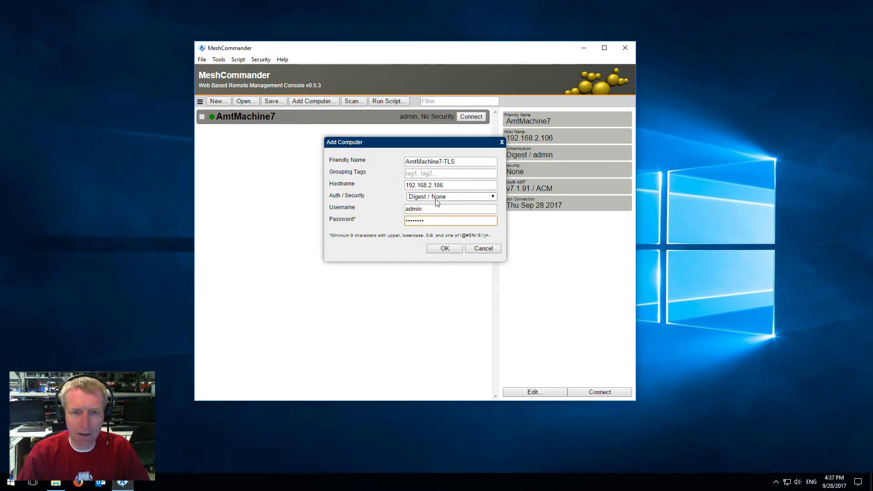
pyautogui.click(455, 196)
pyautogui.click(435, 212)
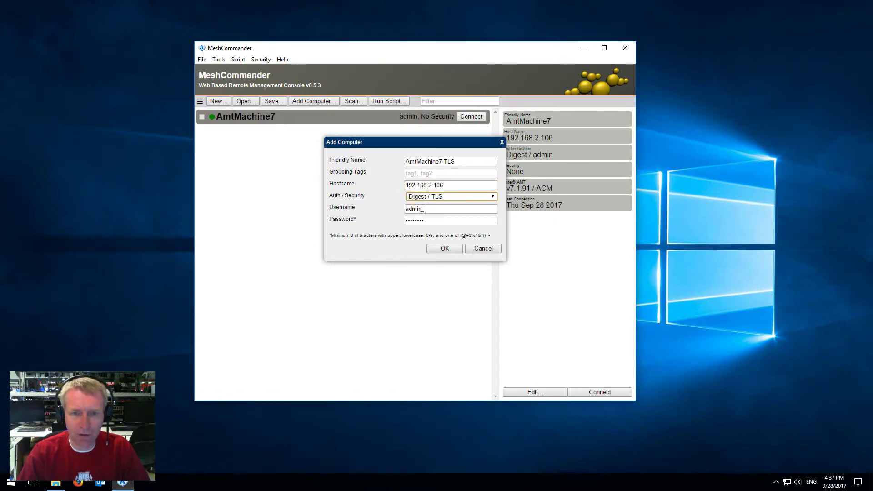
pyautogui.click(444, 248)
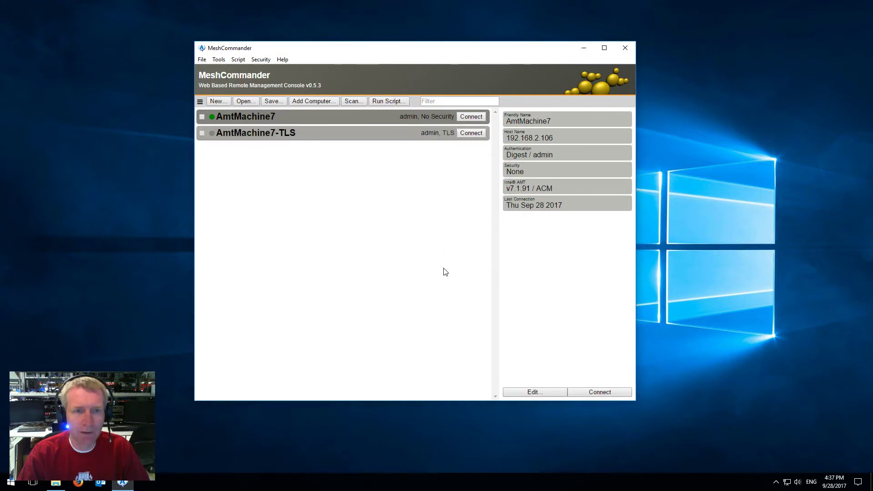
# Step: Try connecting to AmtMachine7-TLS and cancel the untrusted certificate prompt
pyautogui.click(304, 136)
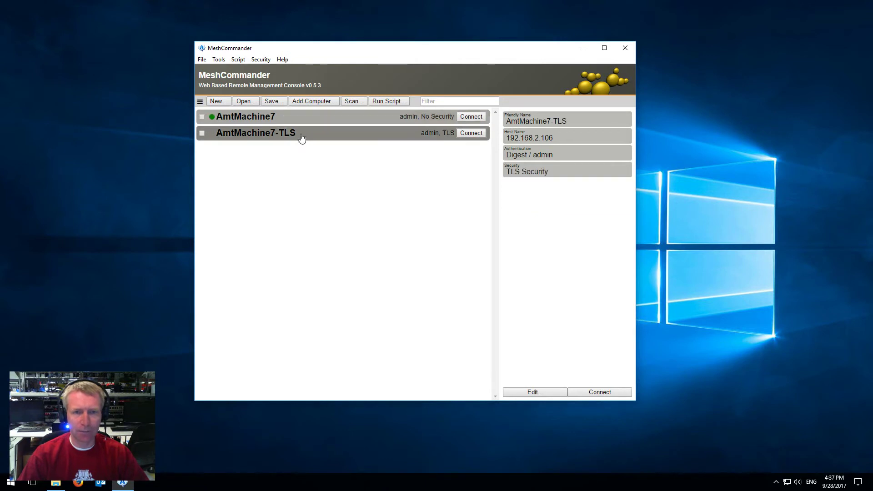
pyautogui.click(472, 137)
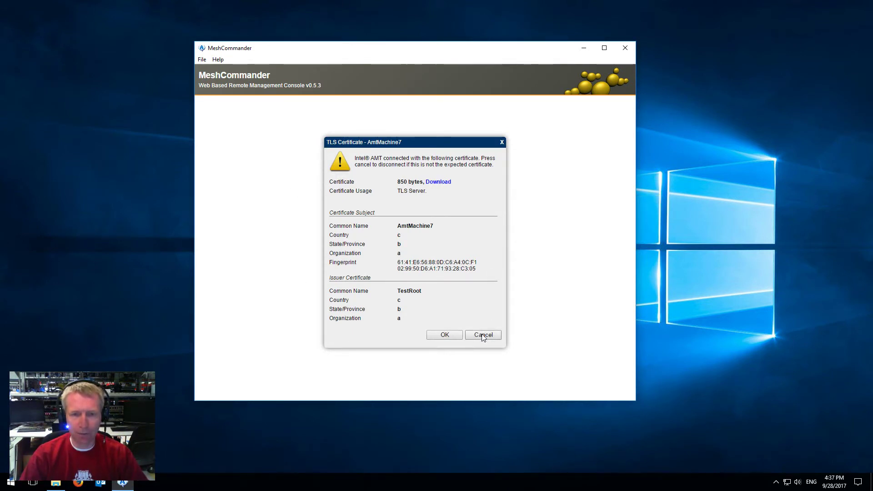
pyautogui.click(483, 335)
# Step: Mark TestRoot as trusted in Certificate Manager, then return to Computer Management
pyautogui.click(200, 103)
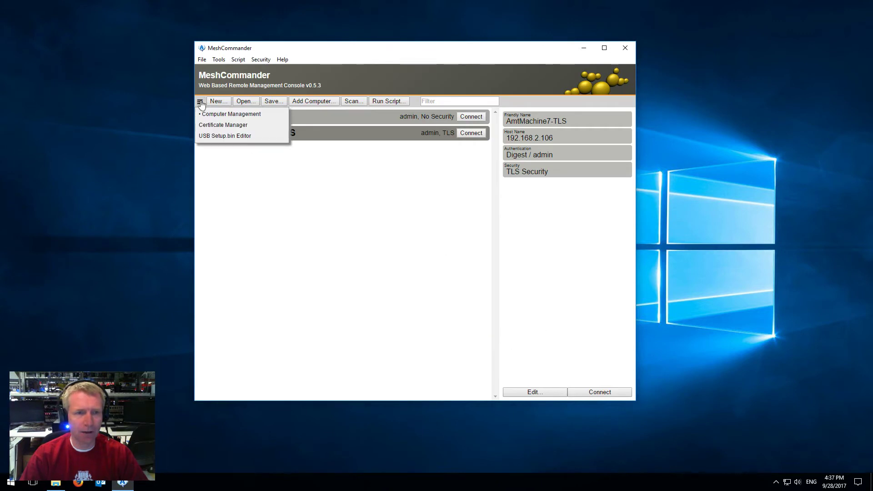
pyautogui.click(215, 125)
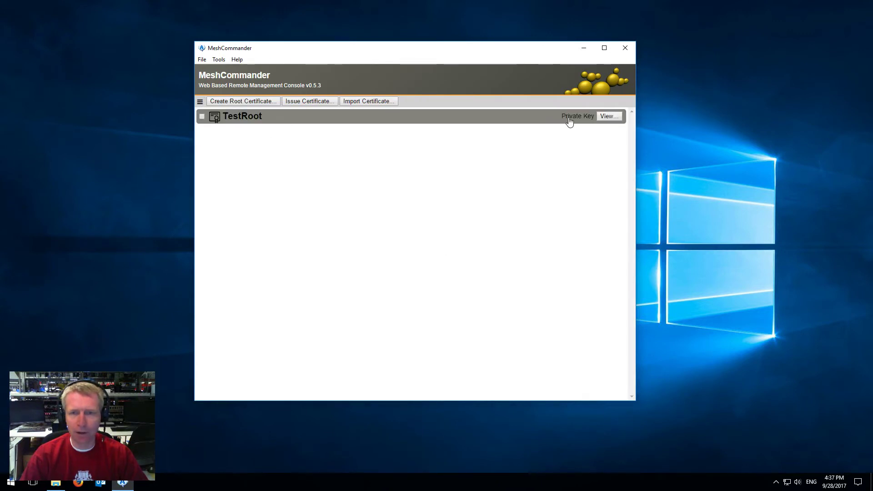
pyautogui.click(608, 116)
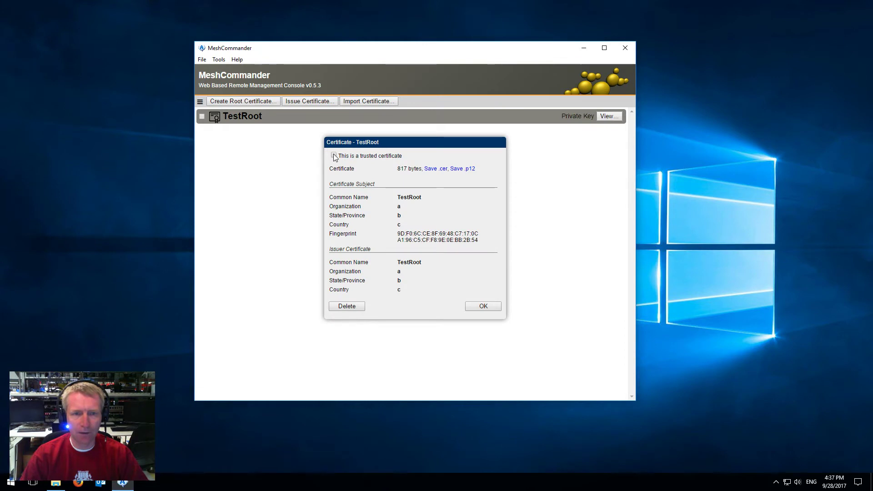
pyautogui.click(482, 308)
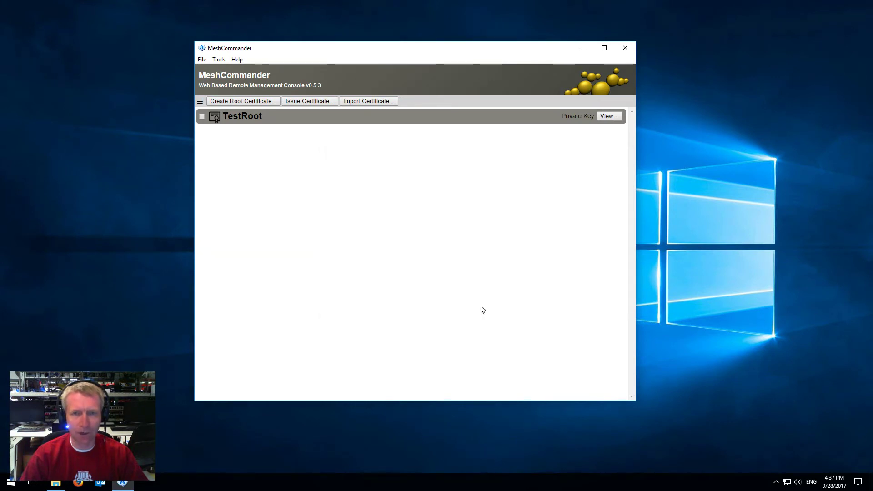
pyautogui.click(607, 117)
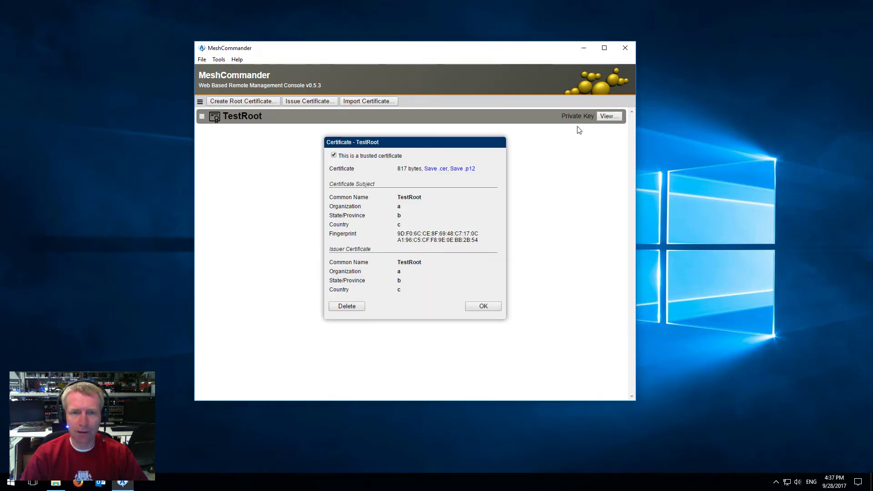
pyautogui.click(482, 306)
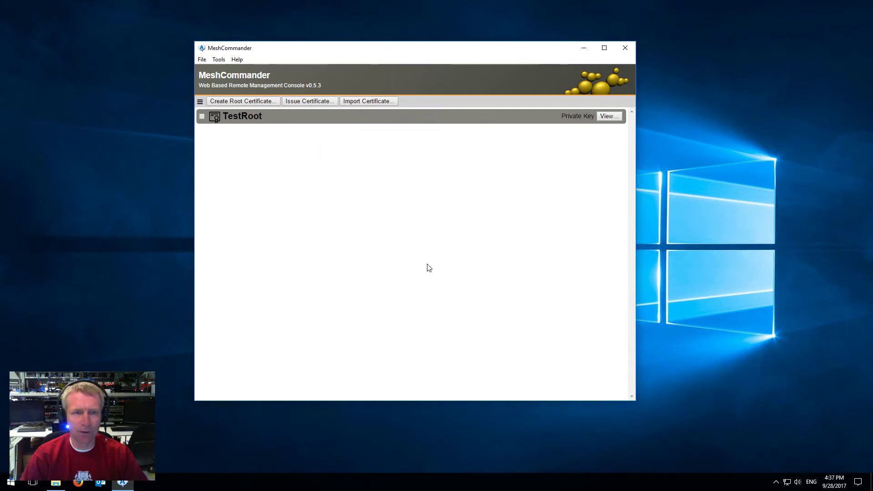
pyautogui.click(200, 102)
pyautogui.click(209, 115)
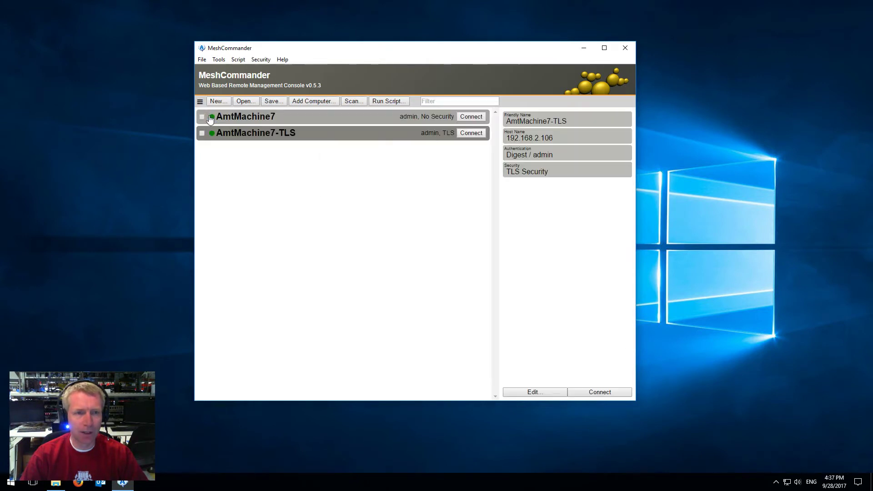
# Step: Connect to AmtMachine7-TLS, accept its certificate, review pinning and security settings, then disconnect
pyautogui.click(476, 134)
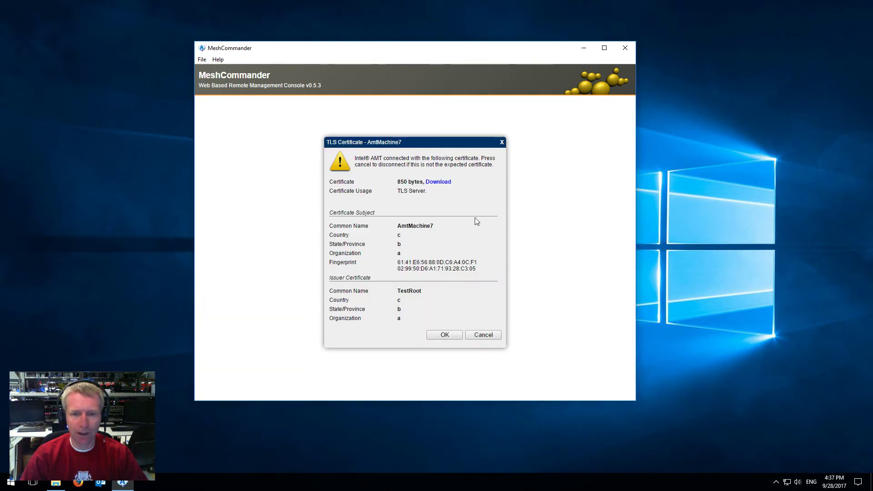
pyautogui.click(444, 335)
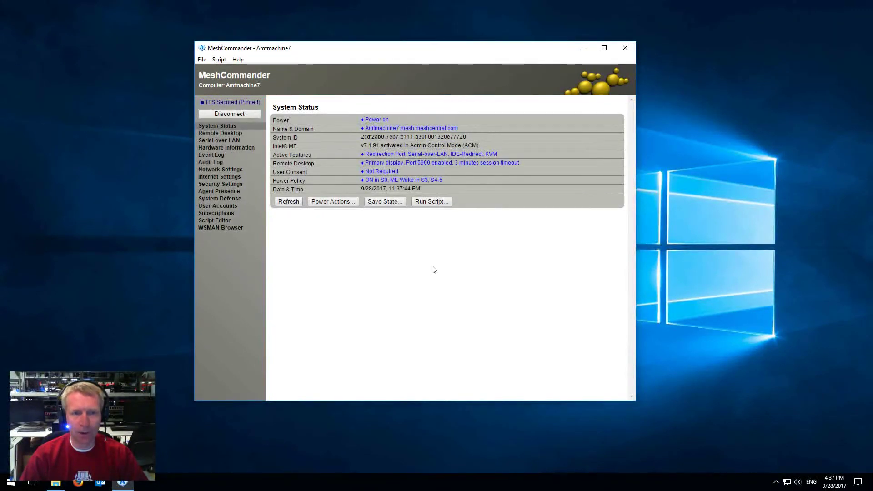
pyautogui.click(232, 102)
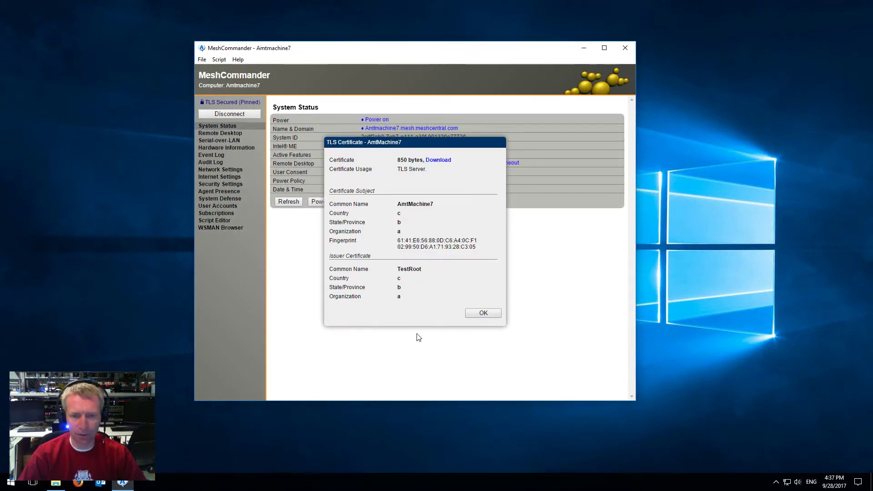
pyautogui.click(476, 313)
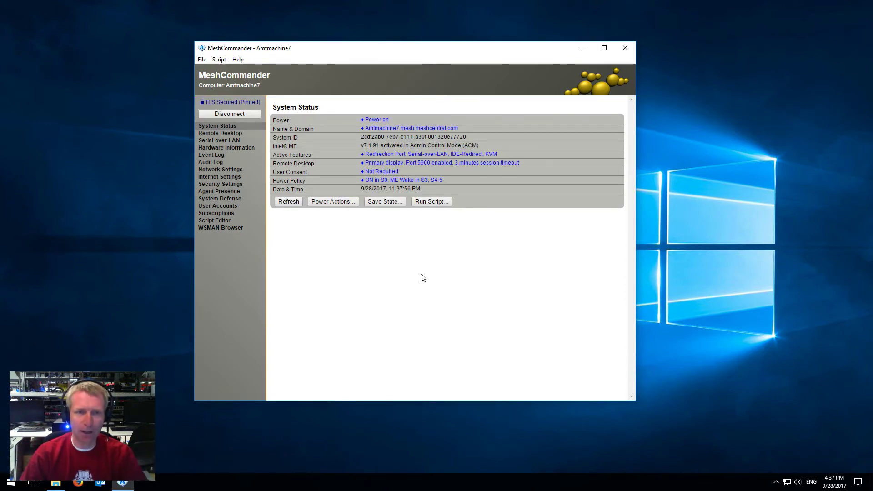
pyautogui.click(229, 184)
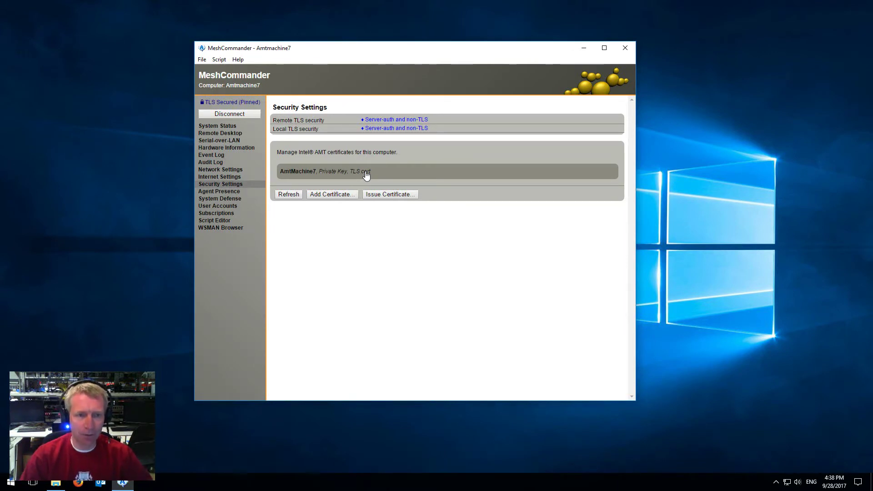
pyautogui.click(251, 115)
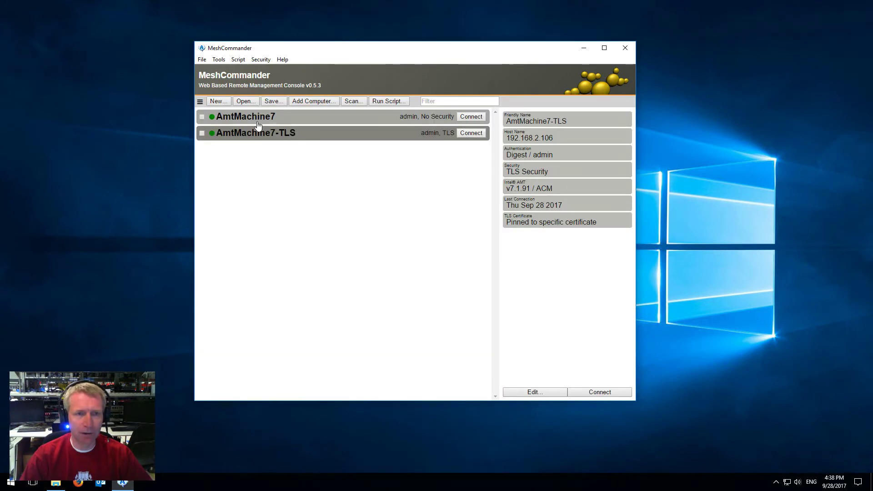
# Step: In Certificate Manager, start issuing a TestRoot-signed certificate with common name MyCommander
pyautogui.click(200, 102)
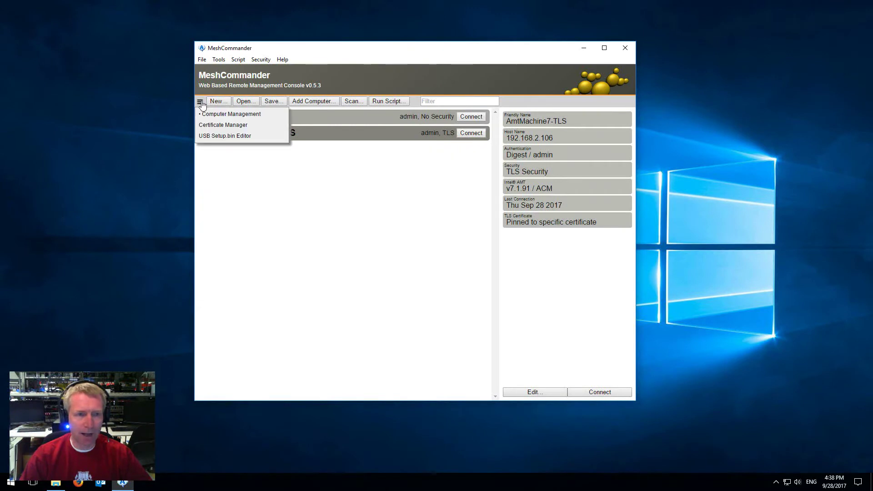
pyautogui.click(214, 125)
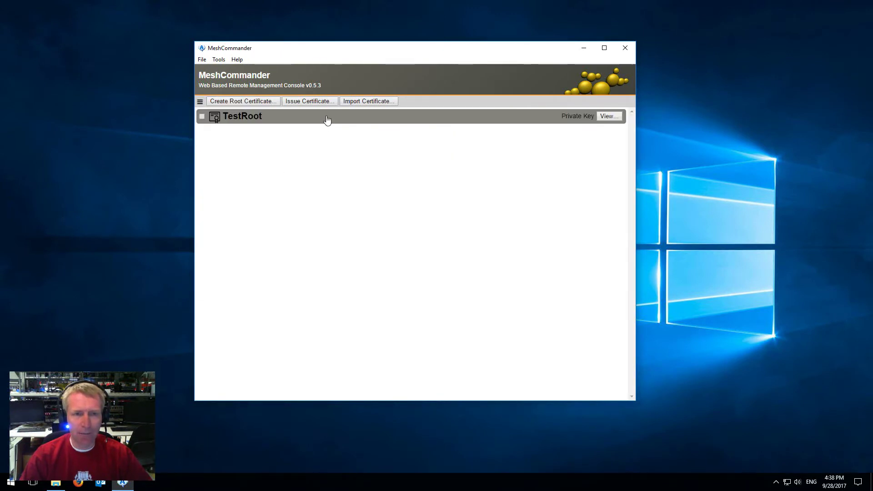
pyautogui.click(301, 102)
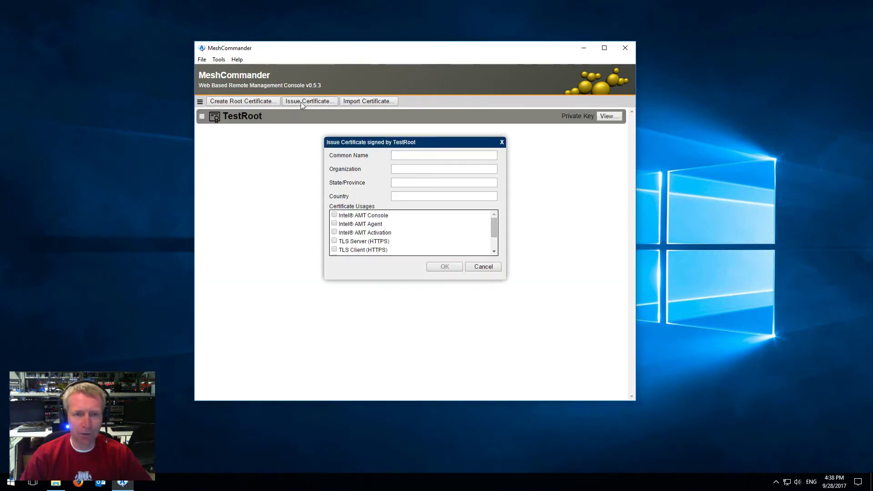
pyautogui.click(418, 155)
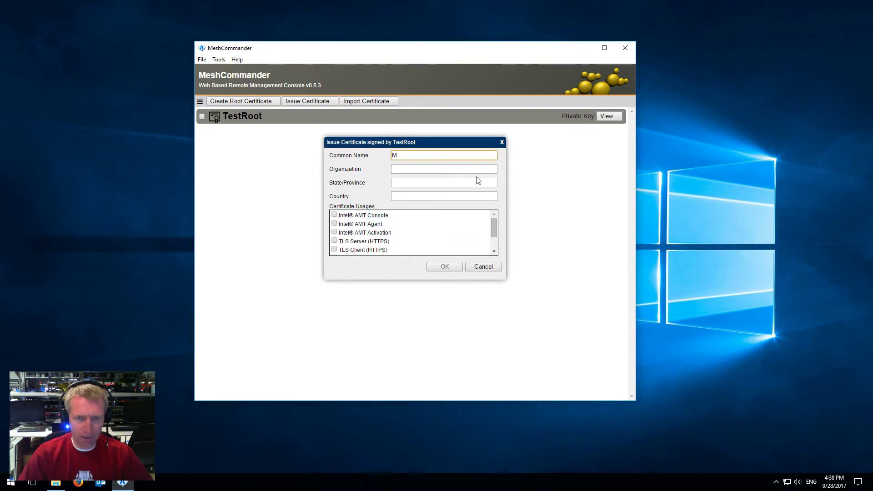
pyautogui.write('MyCom')
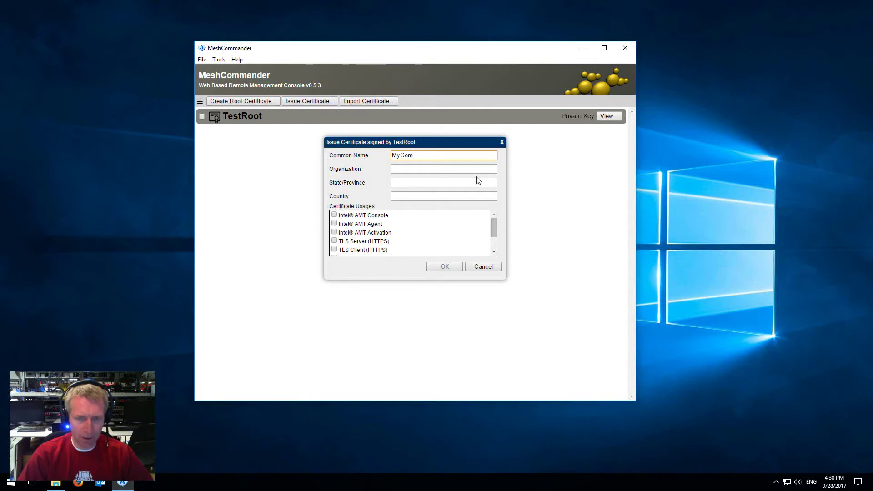
pyautogui.write('mander')
pyautogui.hotkey('ctrl', 'a')
pyautogui.hotkey('ctrl', 'c')
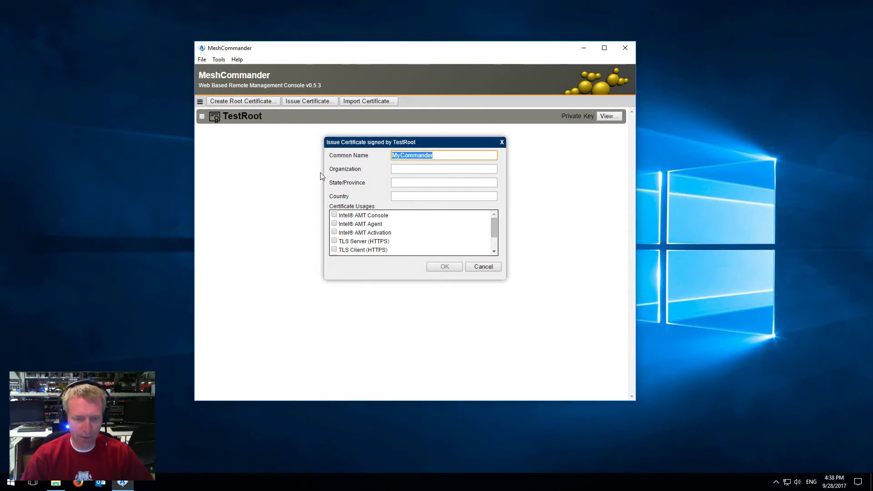
# Step: Set organization a, state b, country c, allow Intel AMT Console use, and issue it
pyautogui.click(403, 170)
pyautogui.write('a')
pyautogui.click(402, 182)
pyautogui.write('b')
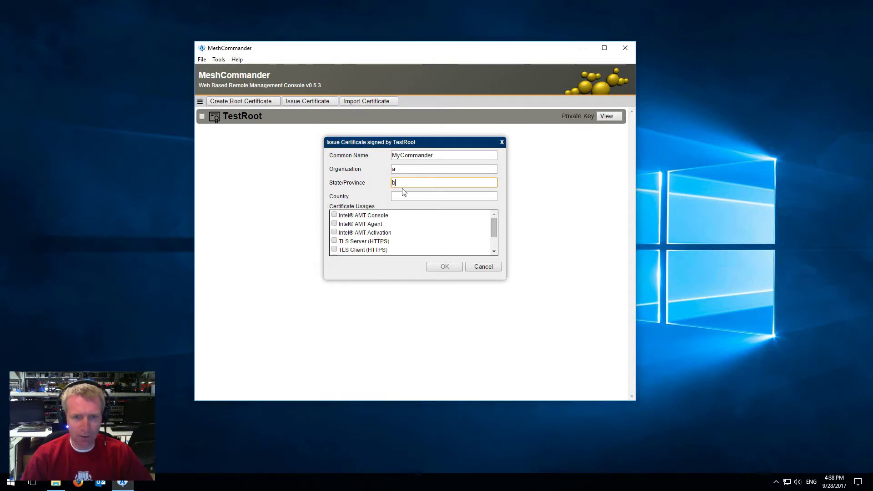
pyautogui.click(406, 196)
pyautogui.write('c')
pyautogui.click(335, 216)
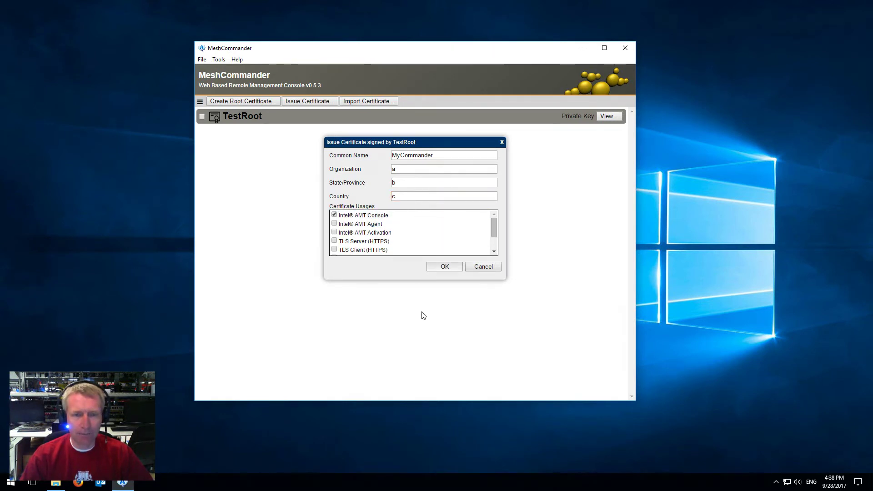
pyautogui.click(440, 270)
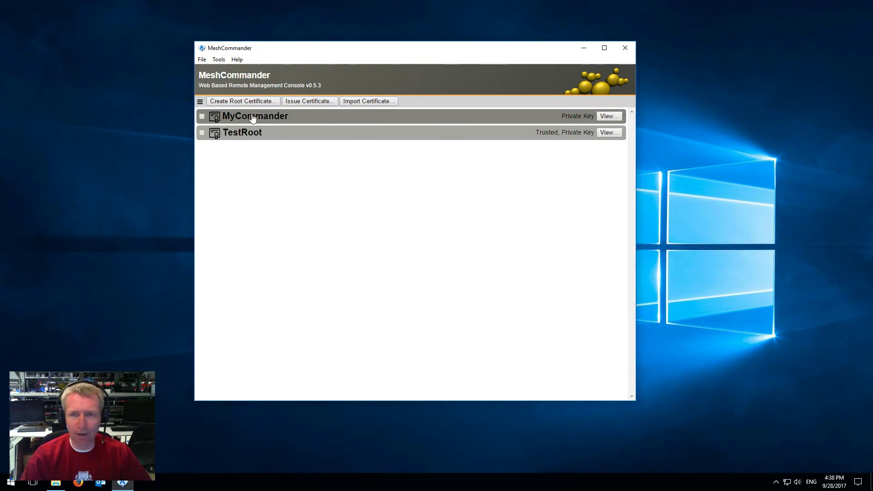
# Step: Enable 'Use for TLS console authentication' on the MyCommander certificate and save it
pyautogui.click(617, 117)
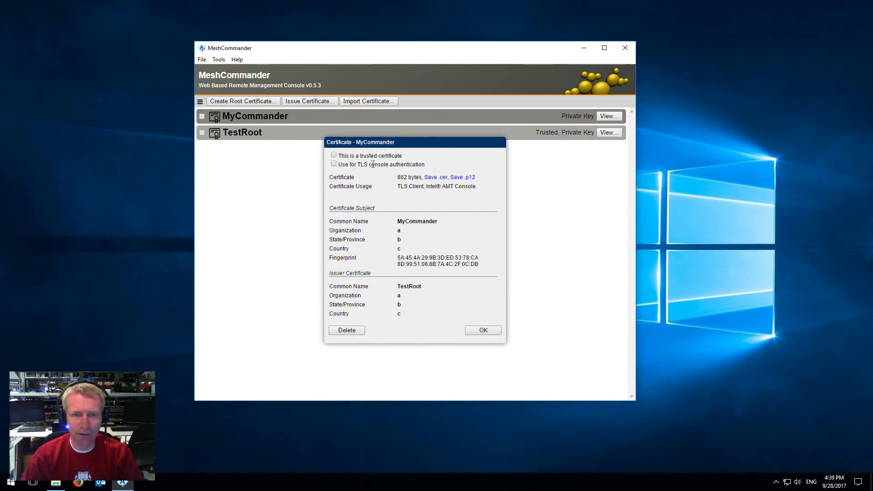
pyautogui.click(334, 165)
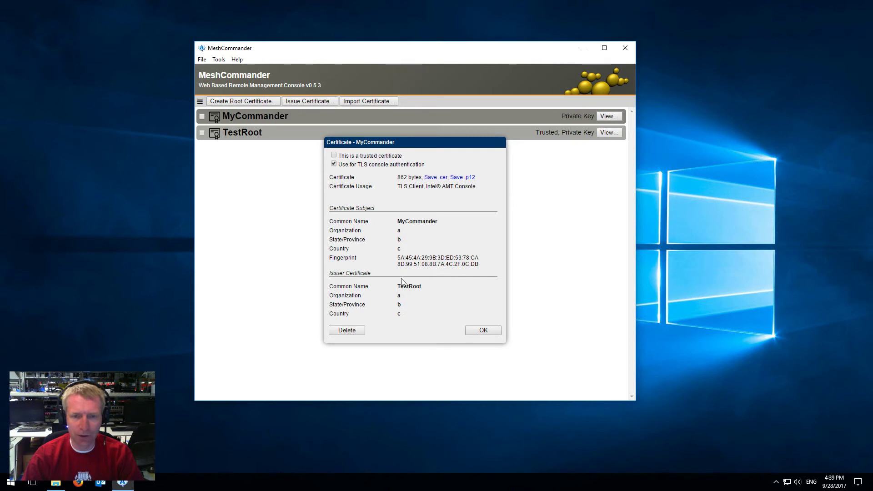
pyautogui.click(476, 335)
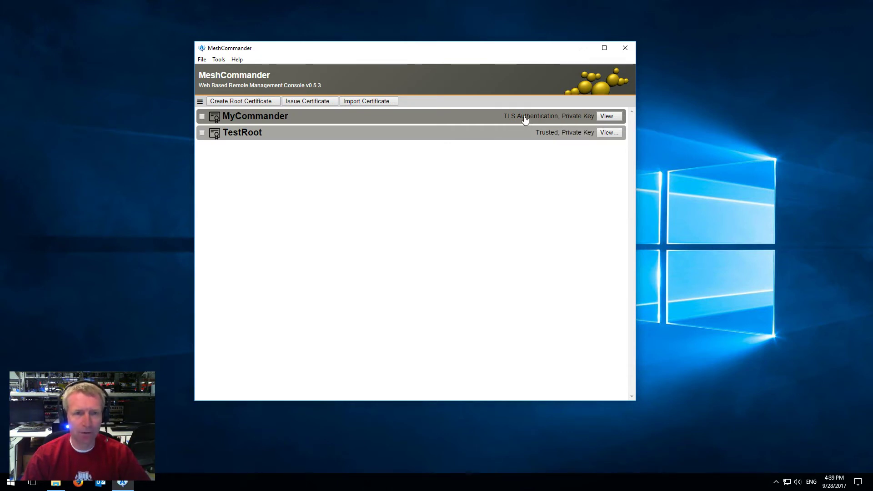
pyautogui.click(200, 102)
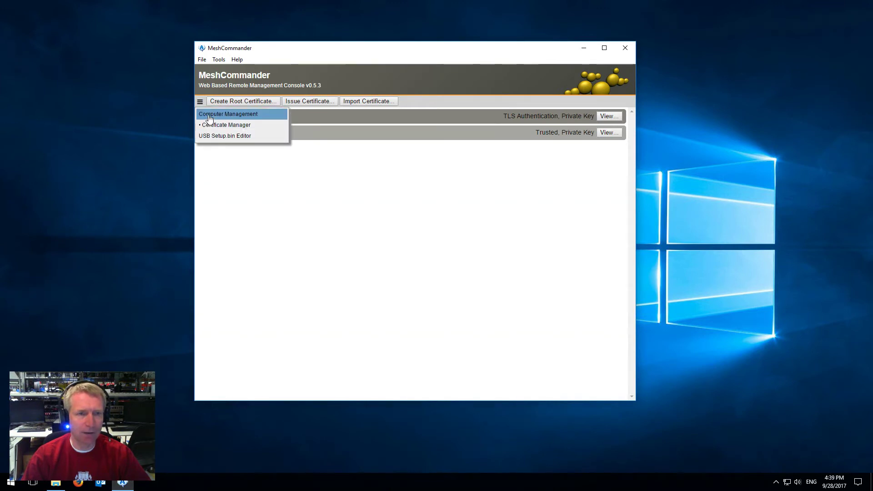
# Step: Connect to AmtMachine7-TLS from Computer Management and show its Security Settings
pyautogui.click(210, 115)
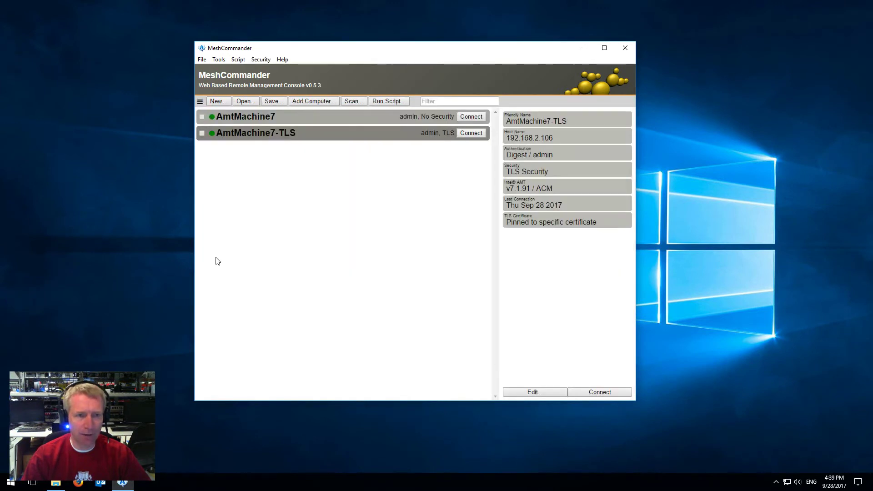
pyautogui.click(468, 134)
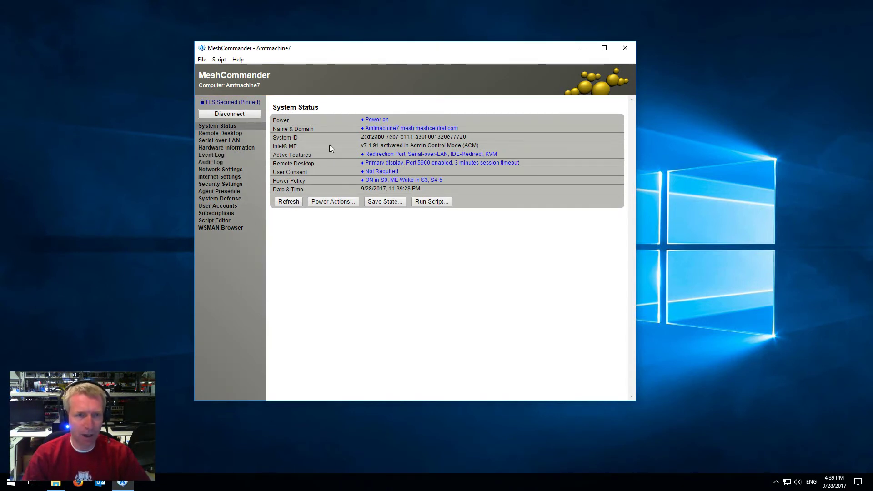
pyautogui.click(222, 184)
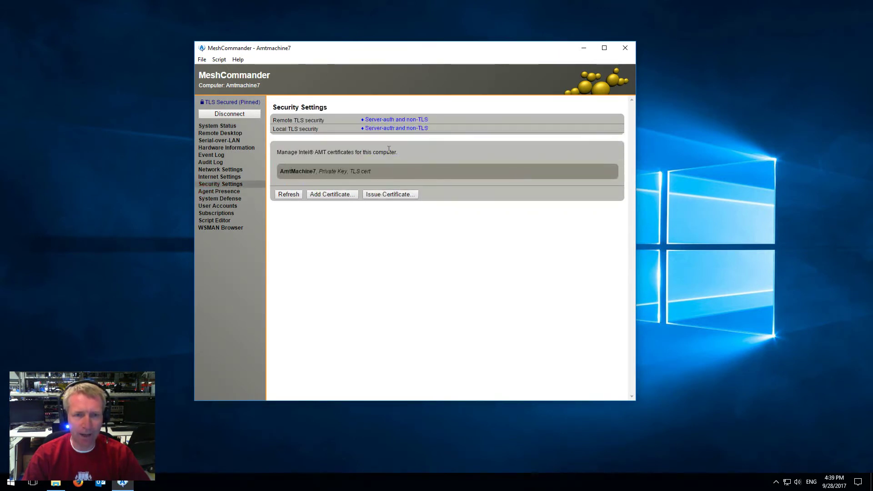
# Step: Add the TestRoot certificate to Amtmachine7 with type Trusted Root Certificate
pyautogui.click(335, 195)
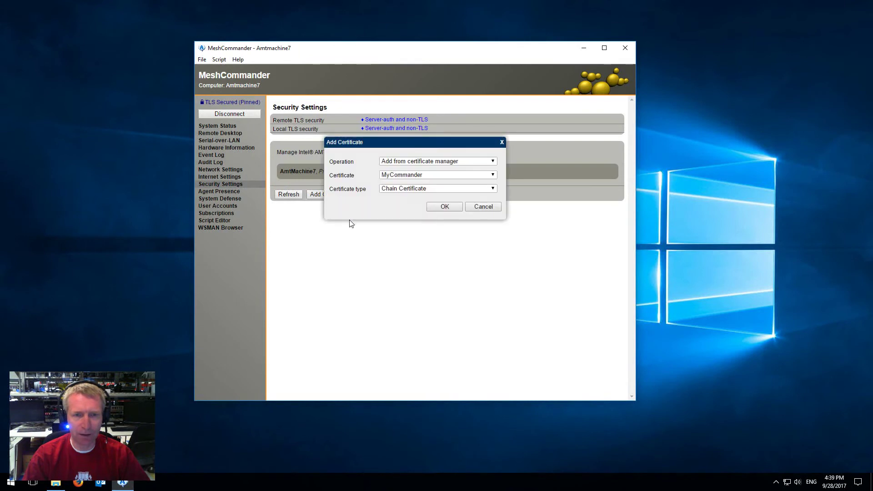
pyautogui.click(405, 189)
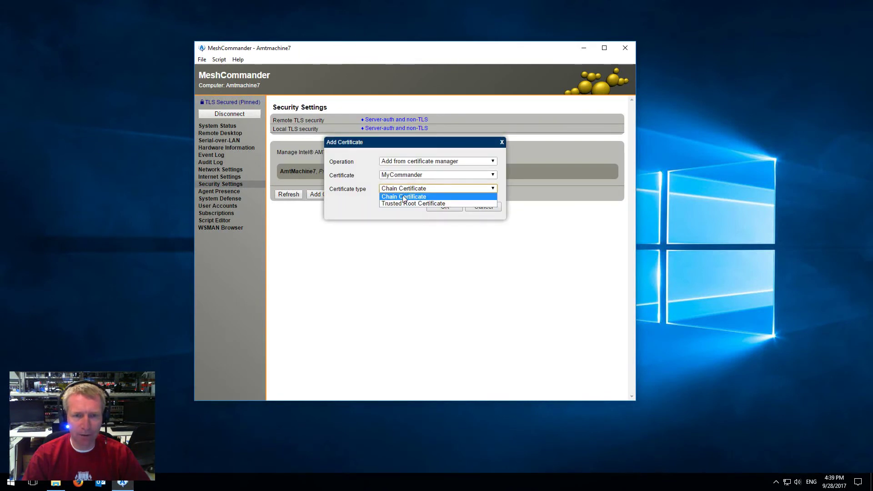
pyautogui.click(403, 203)
pyautogui.click(404, 175)
pyautogui.click(405, 174)
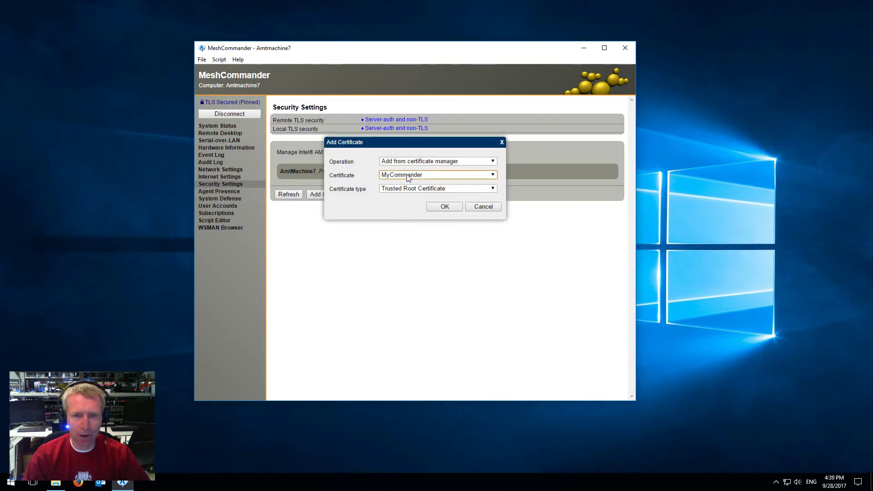
pyautogui.click(405, 174)
pyautogui.click(404, 190)
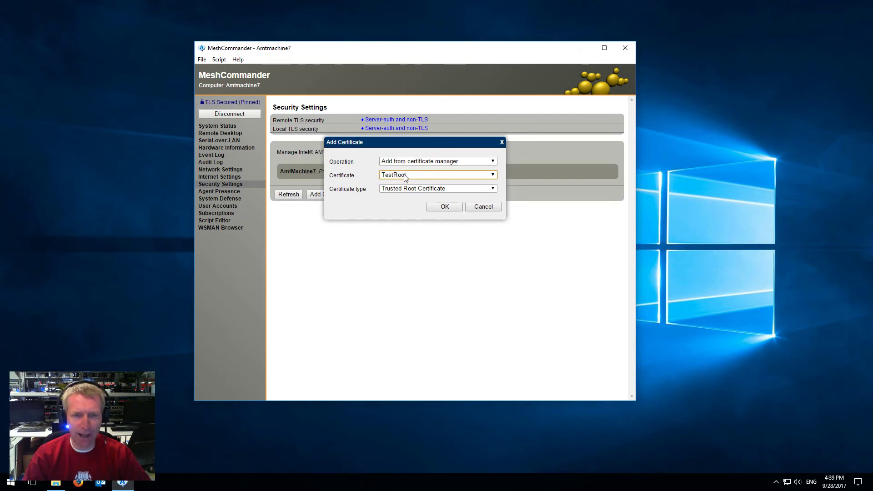
pyautogui.click(394, 189)
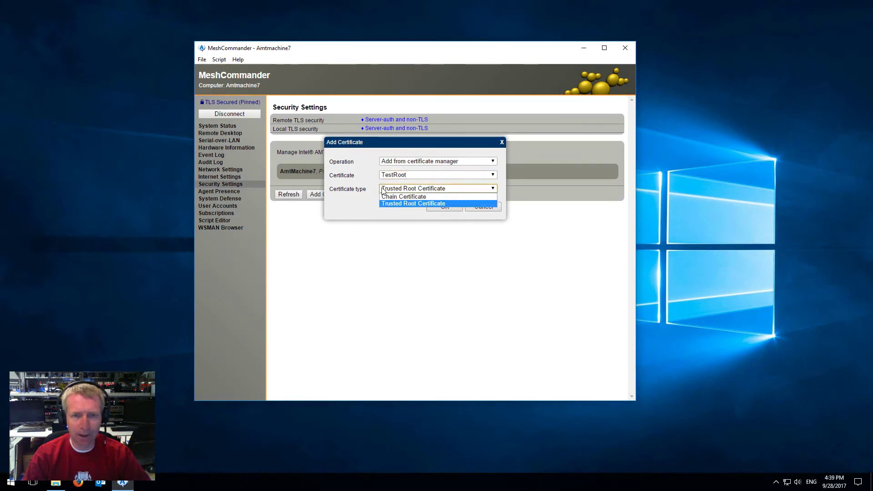
pyautogui.click(394, 191)
pyautogui.click(443, 207)
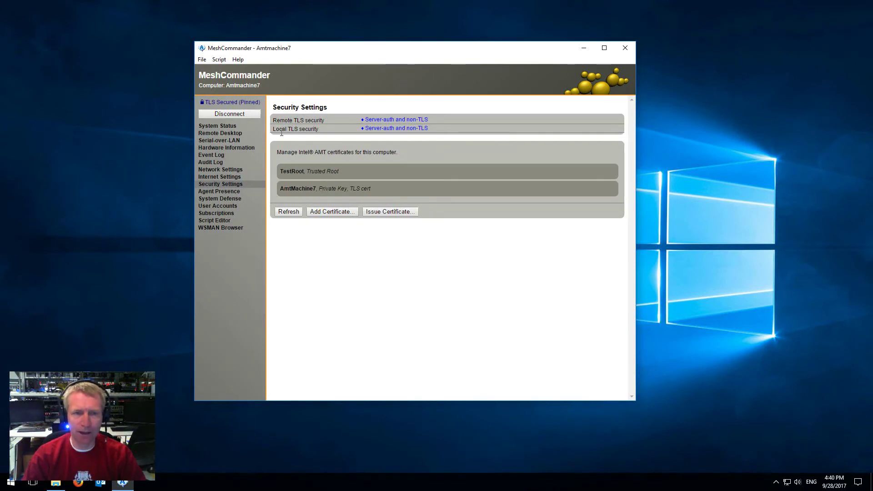
# Step: Set both Remote and Local TLS security to 'Mutual-auth, non-TLS allowed'
pyautogui.click(381, 120)
pyautogui.click(422, 169)
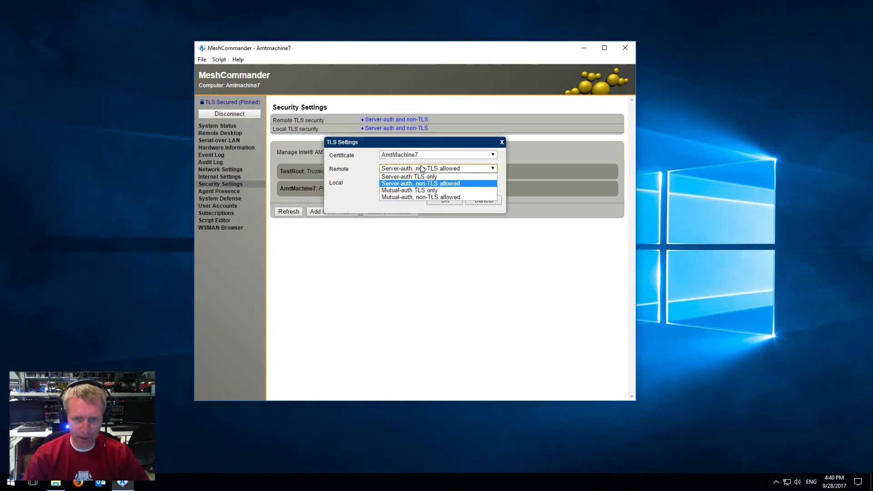
pyautogui.click(422, 197)
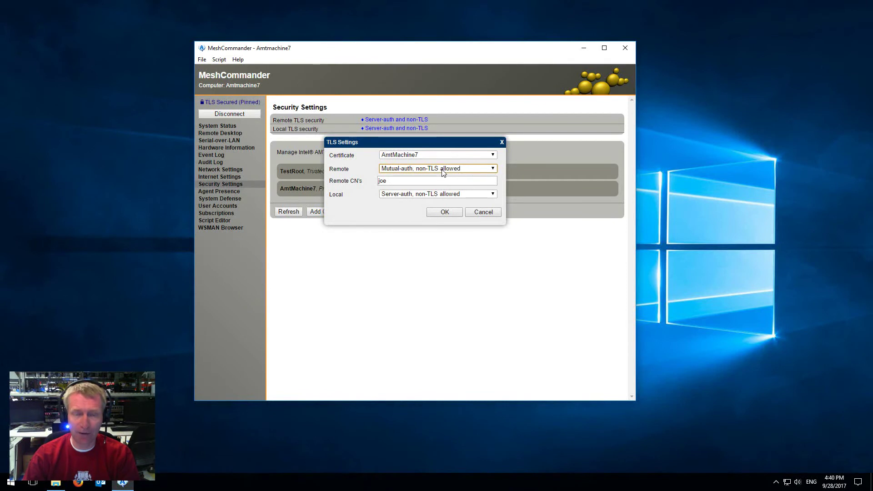
pyautogui.click(436, 194)
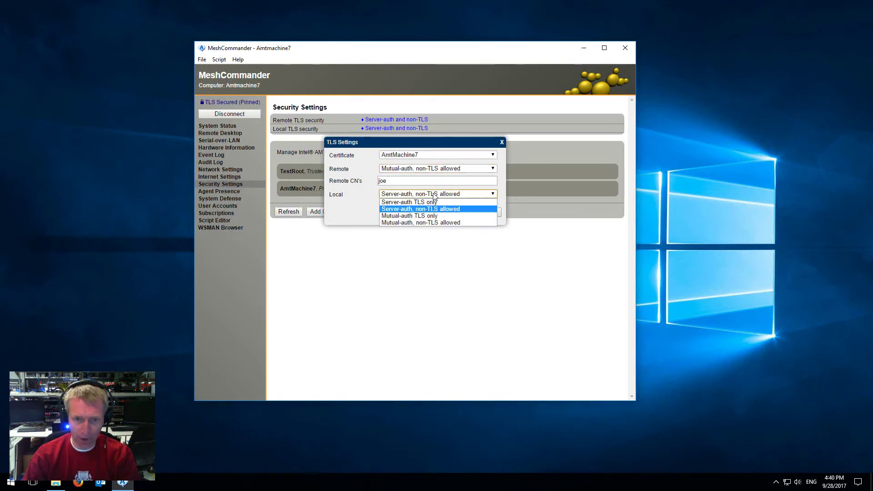
pyautogui.click(429, 223)
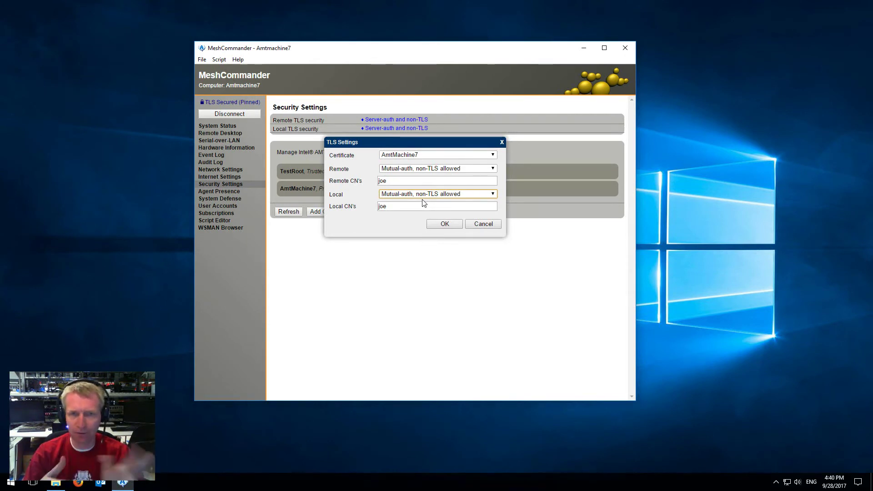
pyautogui.click(417, 169)
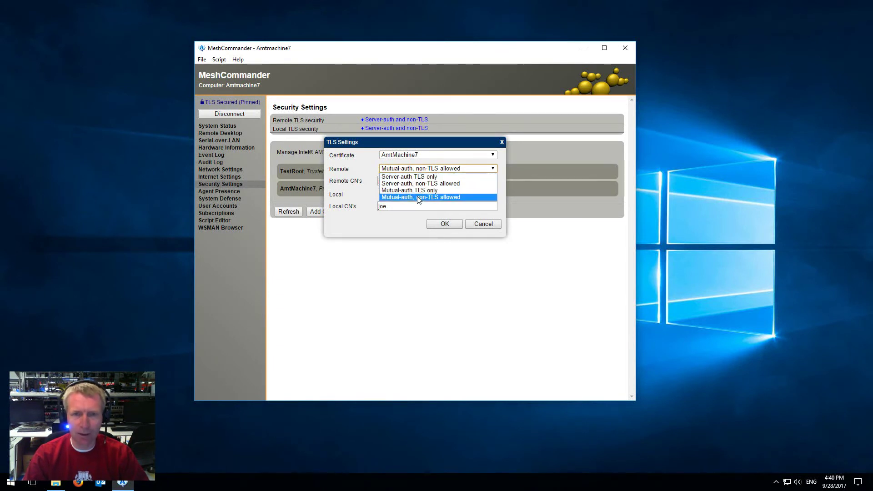
pyautogui.click(418, 197)
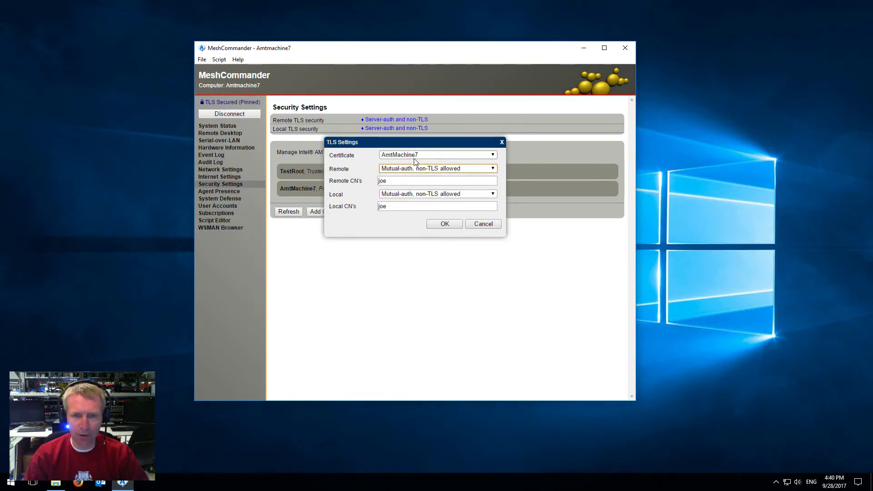
# Step: Replace the allowed name joe with MyCommander for remote and local, then apply
pyautogui.click(404, 181)
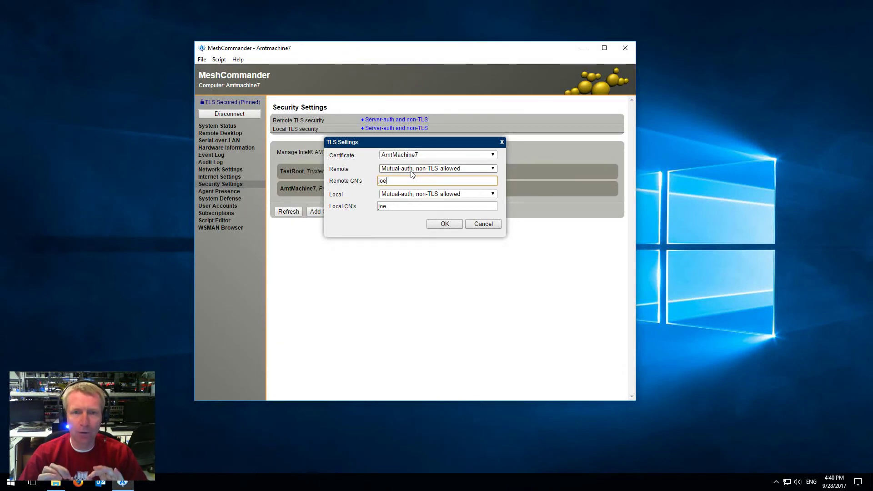
pyautogui.doubleClick(402, 181)
pyautogui.hotkey('ctrl', 'v')
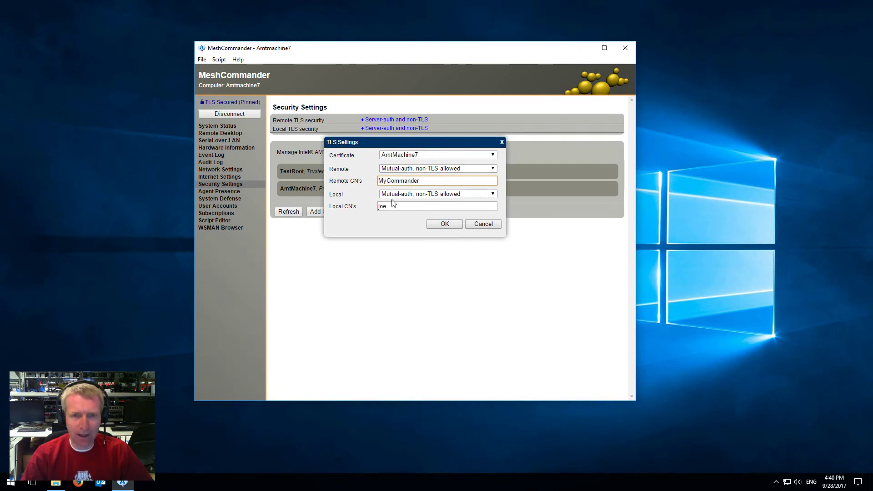
pyautogui.doubleClick(396, 206)
pyautogui.hotkey('ctrl', 'v')
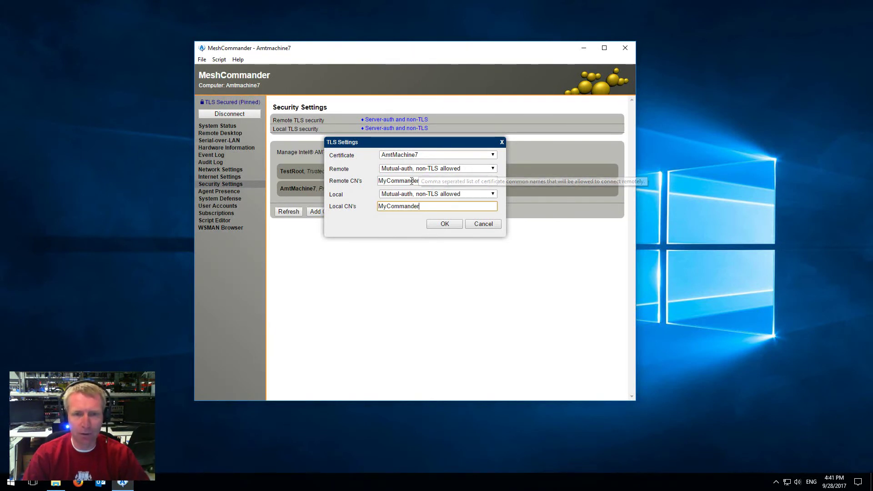
pyautogui.click(441, 225)
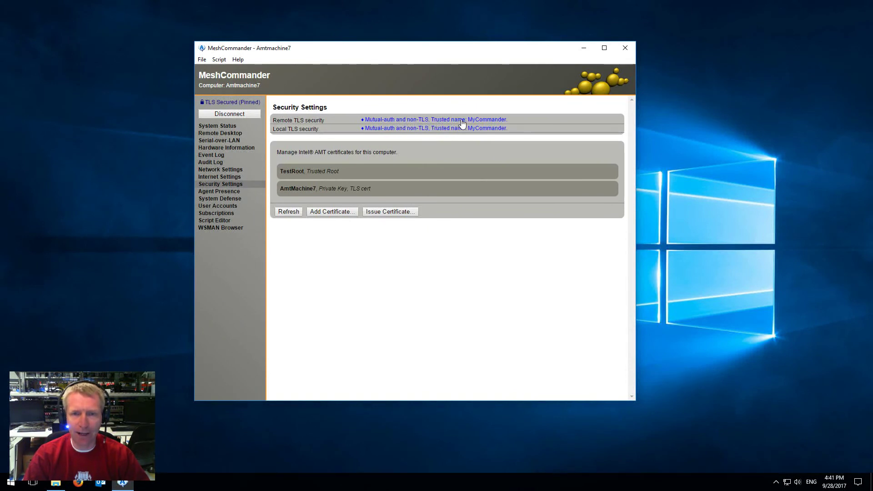
# Step: Disconnect, reconnect to AmtMachine7-TLS to verify pinned-TLS access, then disconnect again
pyautogui.click(214, 115)
pyautogui.click(480, 136)
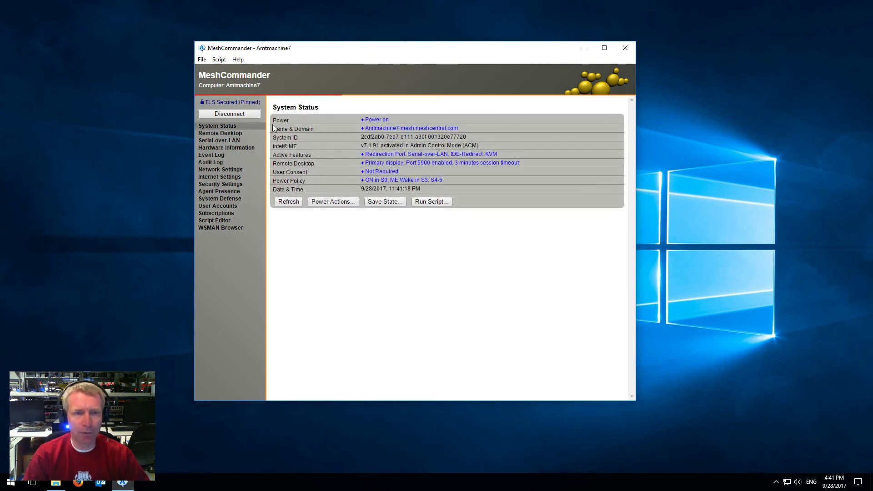
pyautogui.click(242, 115)
pyautogui.click(200, 102)
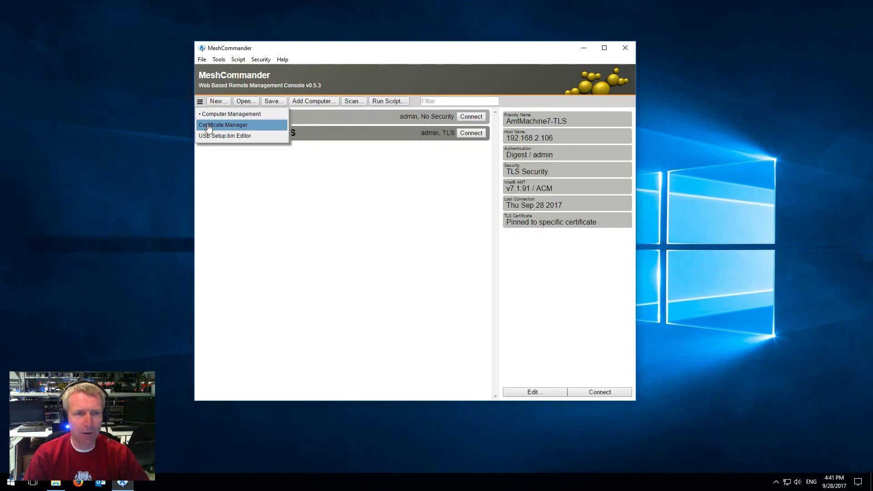
# Step: Turn off 'Use for TLS console authentication' on the MyCommander certificate
pyautogui.click(206, 125)
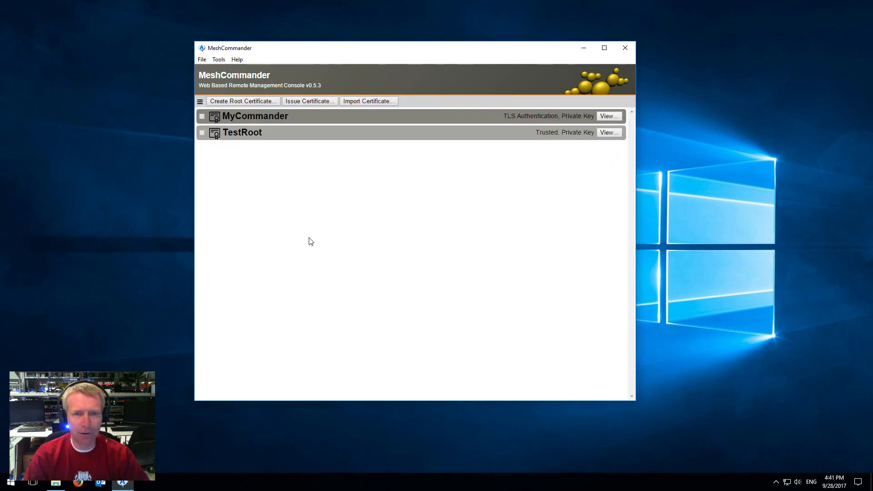
pyautogui.click(608, 116)
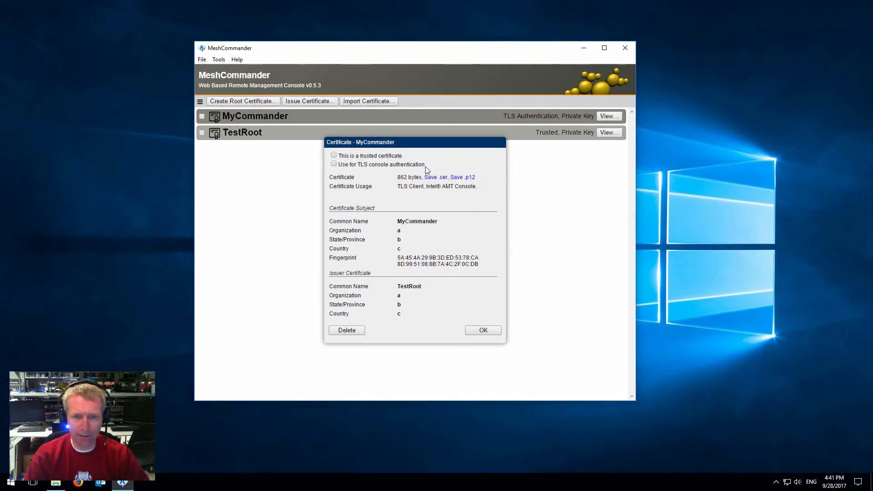
pyautogui.click(483, 330)
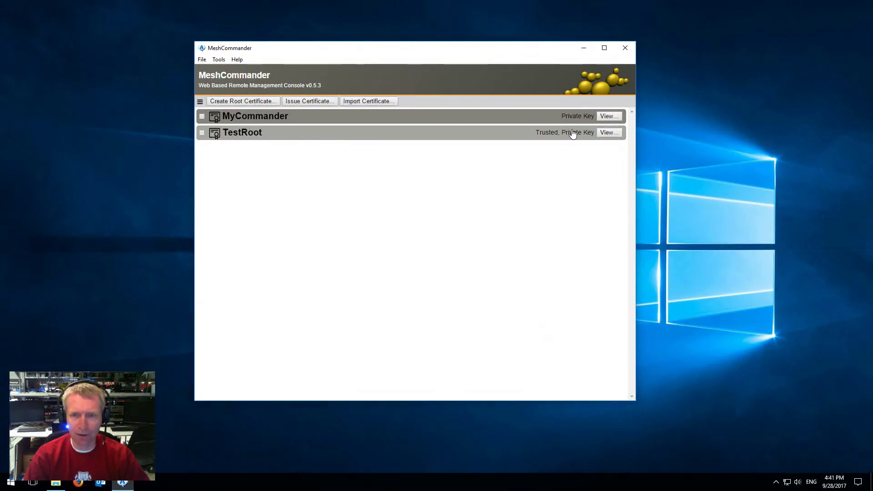
# Step: Attempt to connect to AmtMachine7-TLS and dismiss the resulting Timeout Error
pyautogui.click(200, 102)
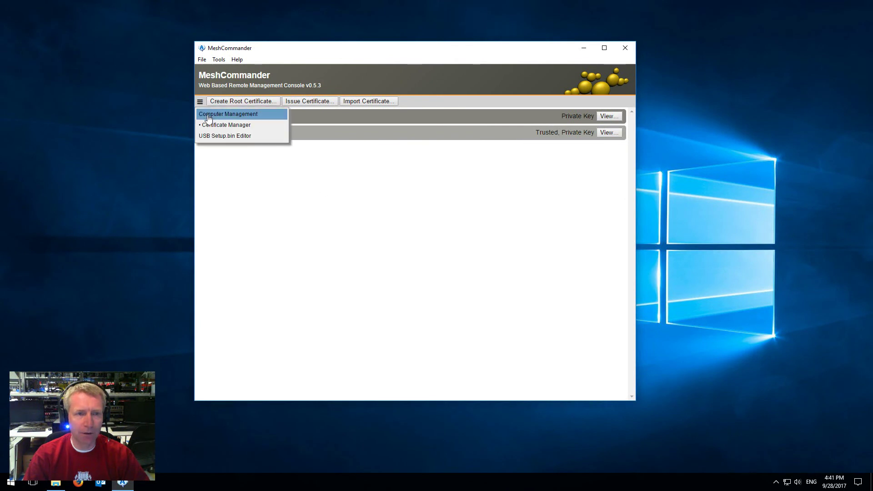
pyautogui.click(207, 117)
pyautogui.click(470, 133)
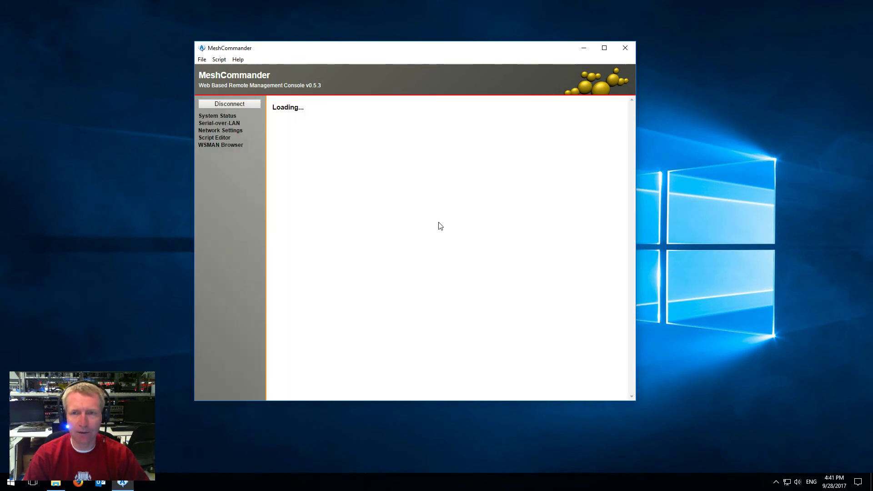
pyautogui.click(414, 168)
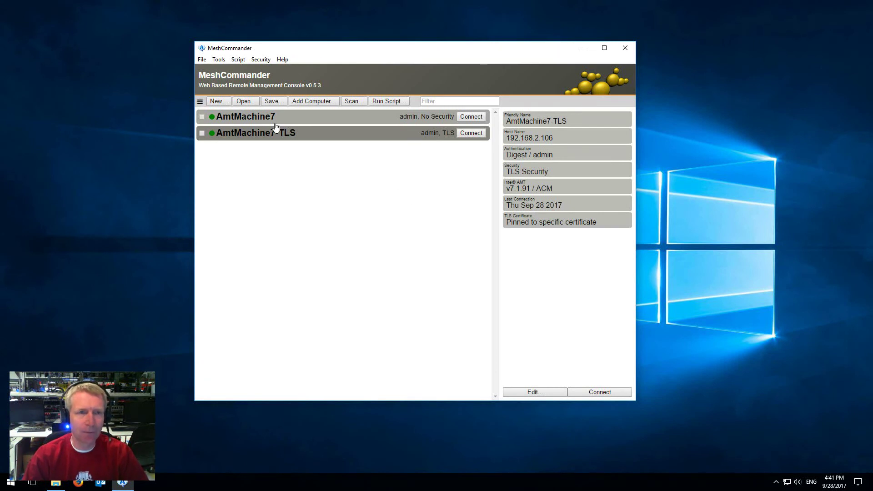
# Step: In Certificate Manager, re-tick 'Use for TLS console authentication' on MyCommander and confirm
pyautogui.click(200, 101)
pyautogui.click(213, 125)
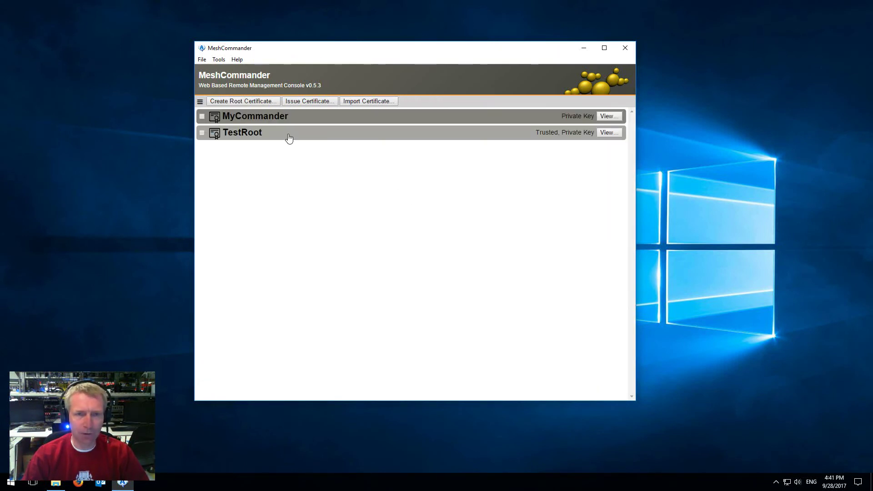
pyautogui.click(610, 117)
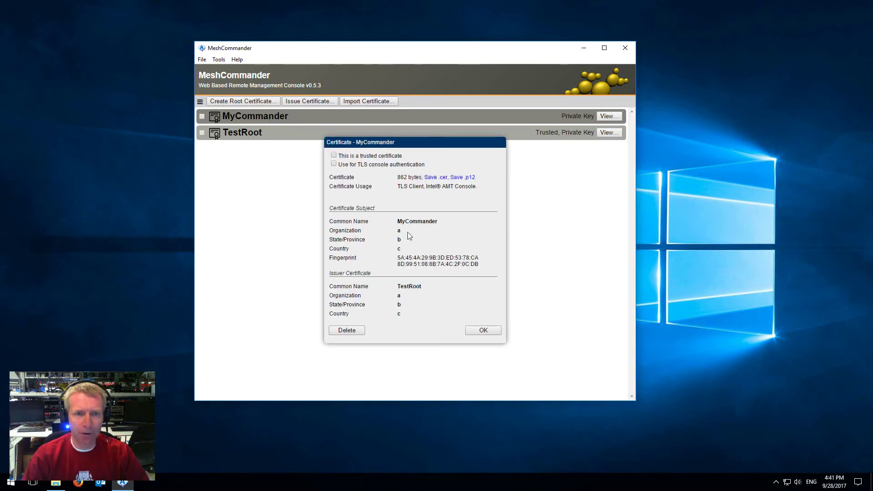
pyautogui.click(334, 164)
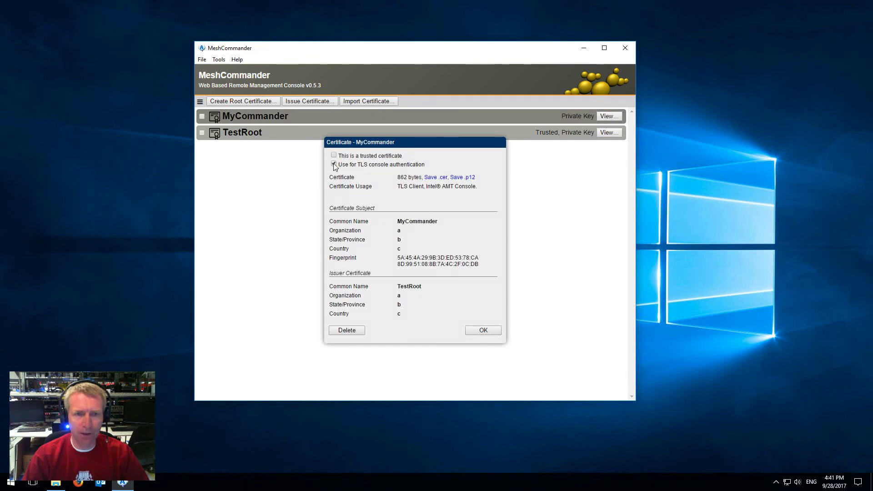
pyautogui.click(483, 331)
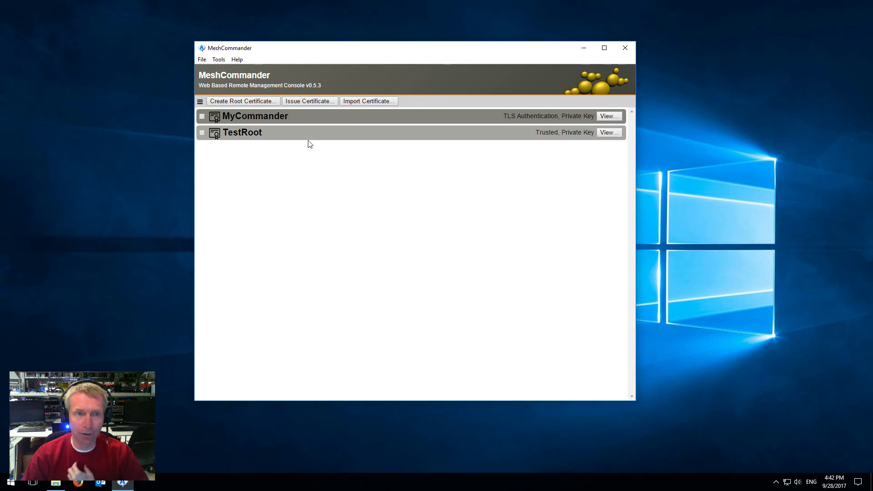
# Step: Issue MyCommander2 from TestRoot with organization a, state b, country c, for Intel® AMT Console
pyautogui.click(322, 102)
pyautogui.click(415, 155)
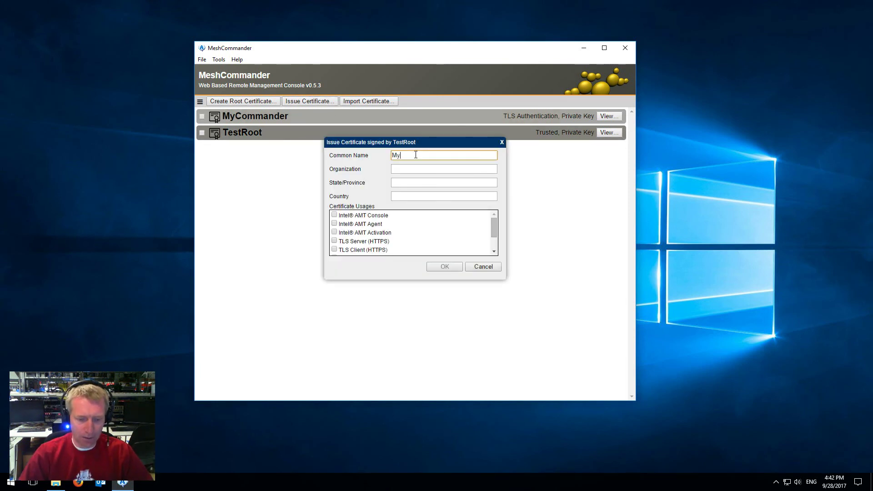
pyautogui.write('MyCommander2')
pyautogui.click(430, 169)
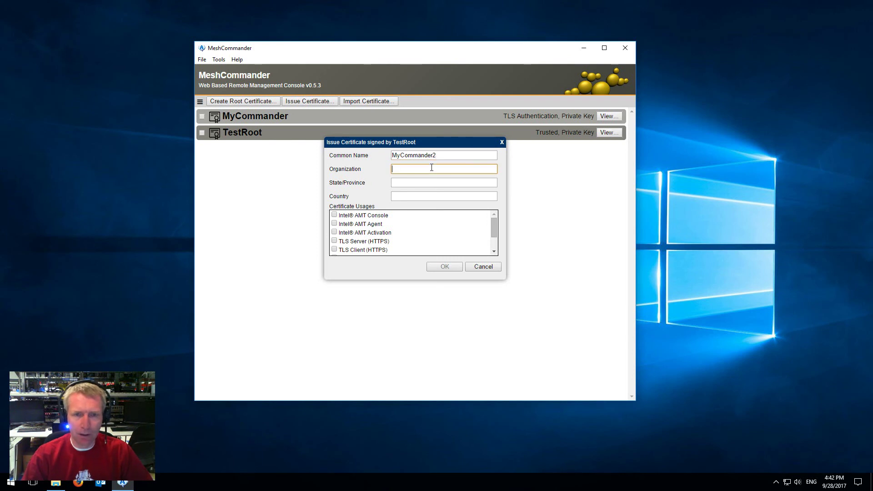
pyautogui.write('a')
pyautogui.click(424, 182)
pyautogui.click(415, 199)
pyautogui.write('c')
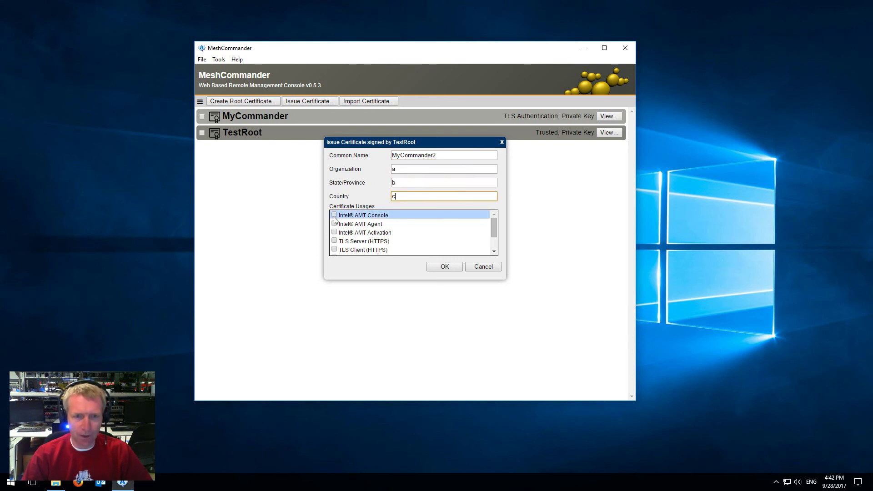
pyautogui.click(334, 215)
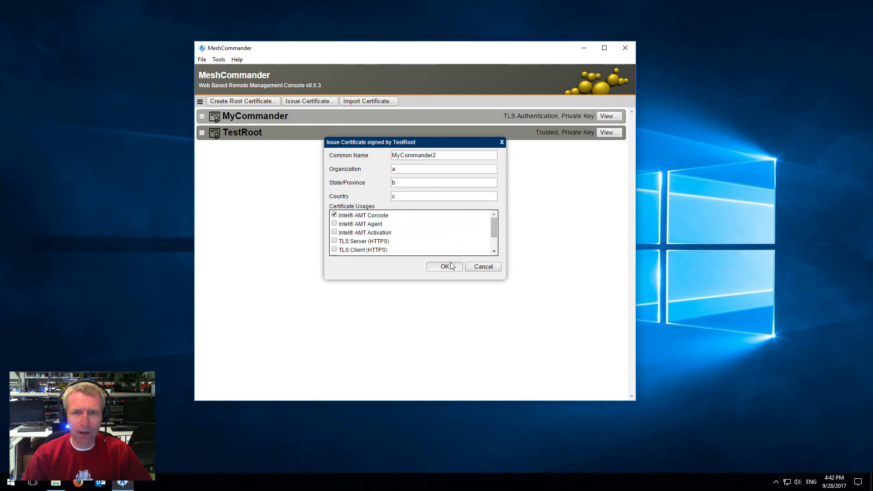
pyautogui.click(446, 266)
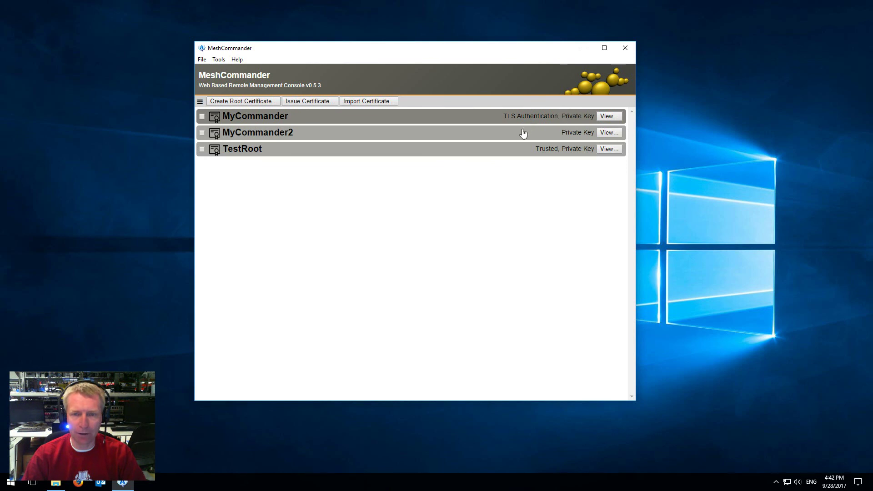
pyautogui.click(609, 133)
# Step: Give MyCommander2 TLS console authentication, confirm AmtMachine7-TLS times out, return to Certificate Manager
pyautogui.click(484, 328)
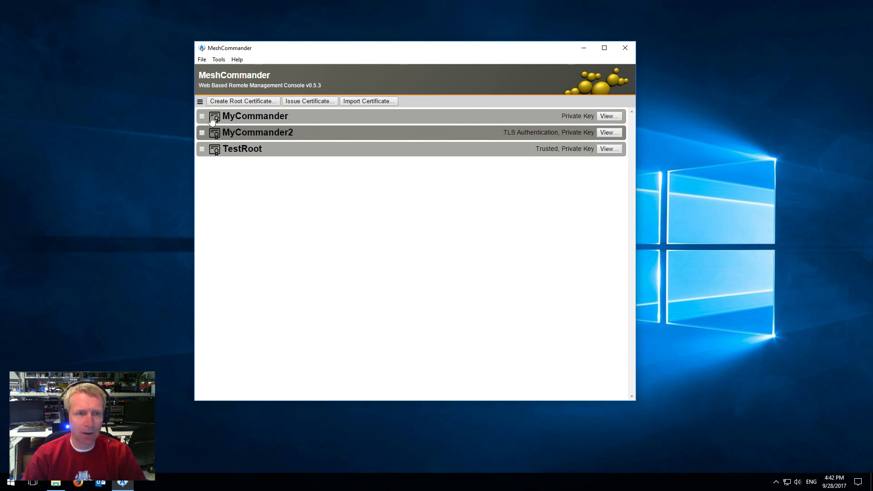
pyautogui.click(200, 102)
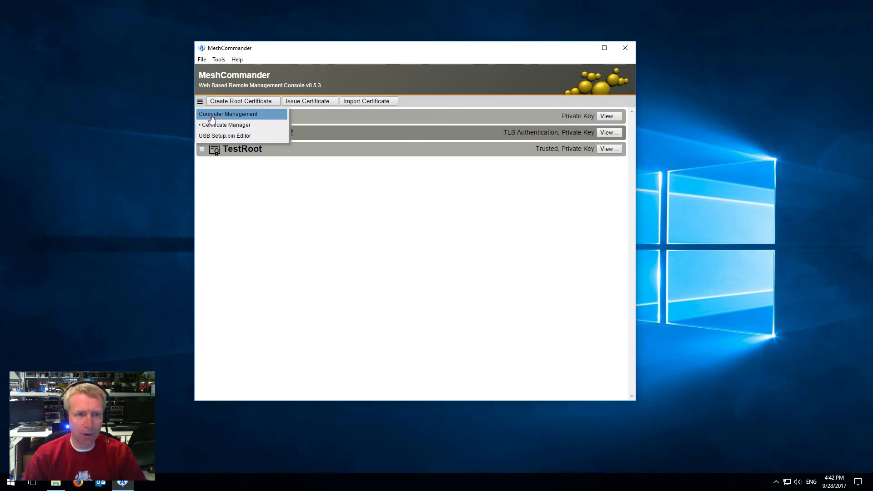
pyautogui.click(211, 117)
pyautogui.click(471, 133)
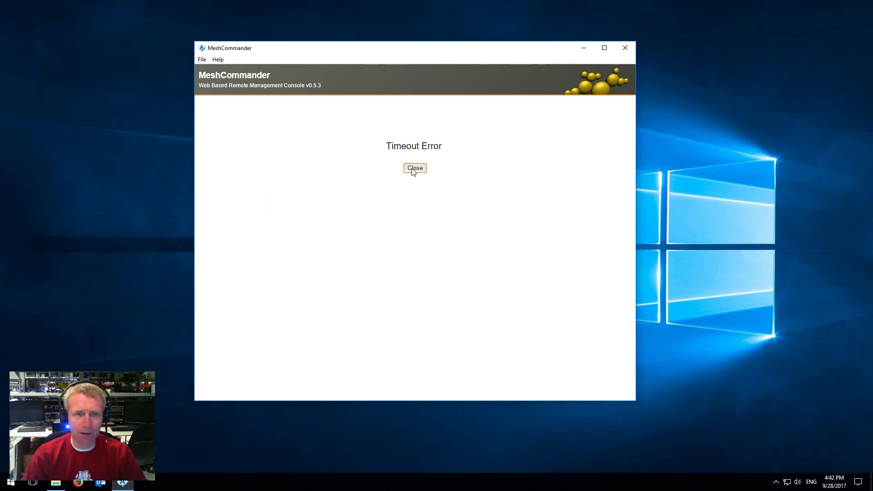
pyautogui.click(415, 167)
pyautogui.click(199, 101)
pyautogui.click(211, 125)
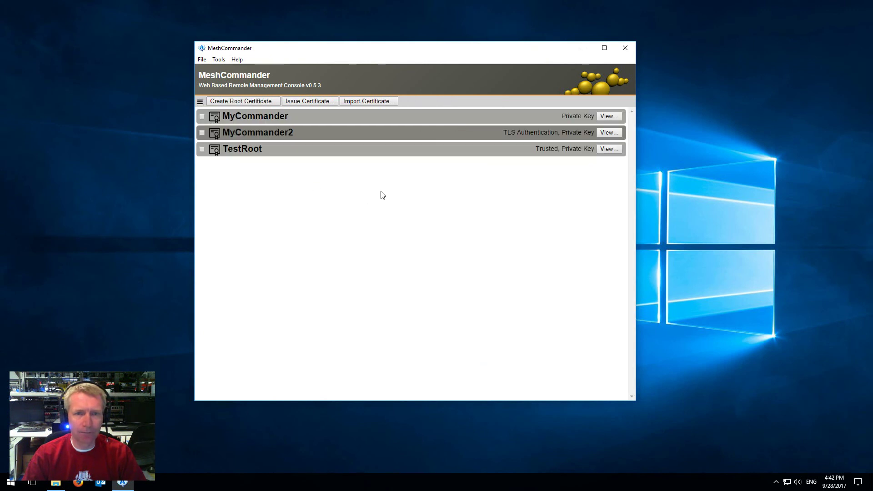
# Step: Reassign TLS console authentication to MyCommander, connect to AmtMachine7-TLS successfully, then disconnect
pyautogui.click(611, 117)
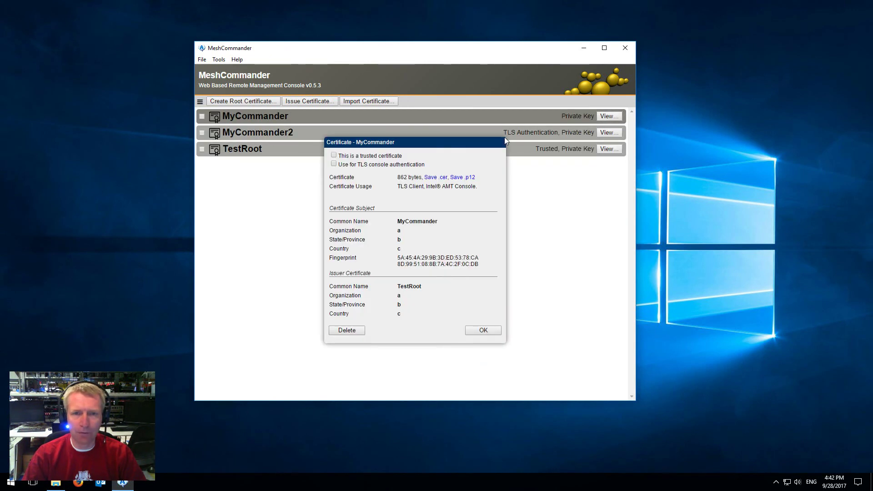
pyautogui.click(482, 330)
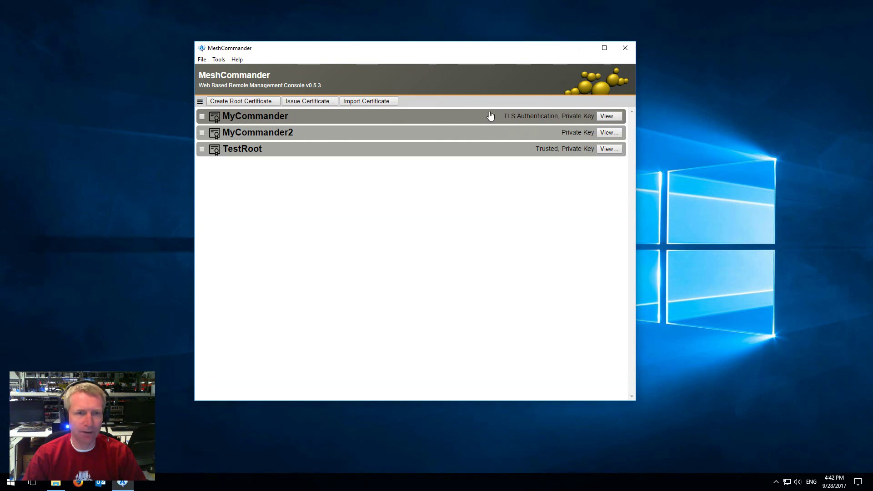
pyautogui.click(201, 101)
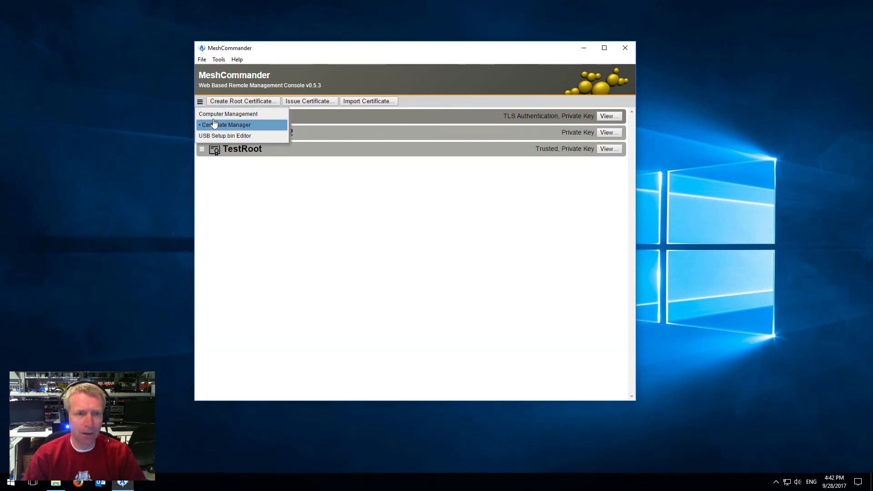
pyautogui.click(219, 113)
pyautogui.click(471, 133)
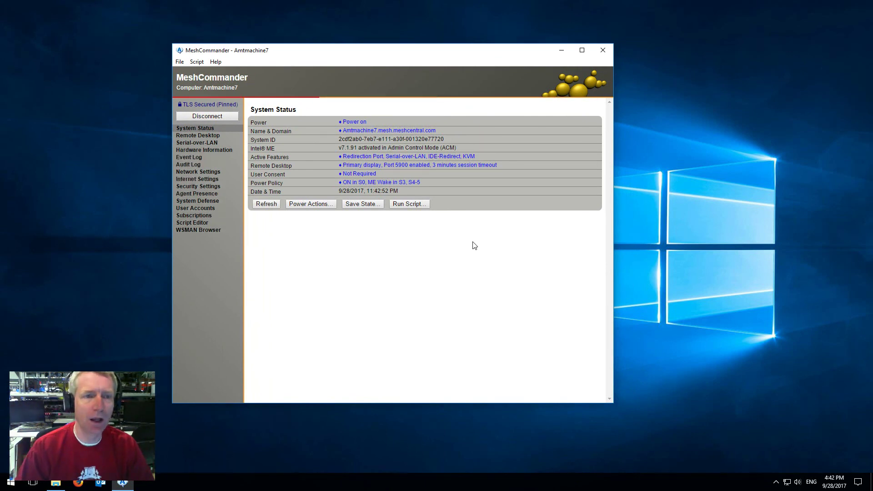
pyautogui.click(223, 117)
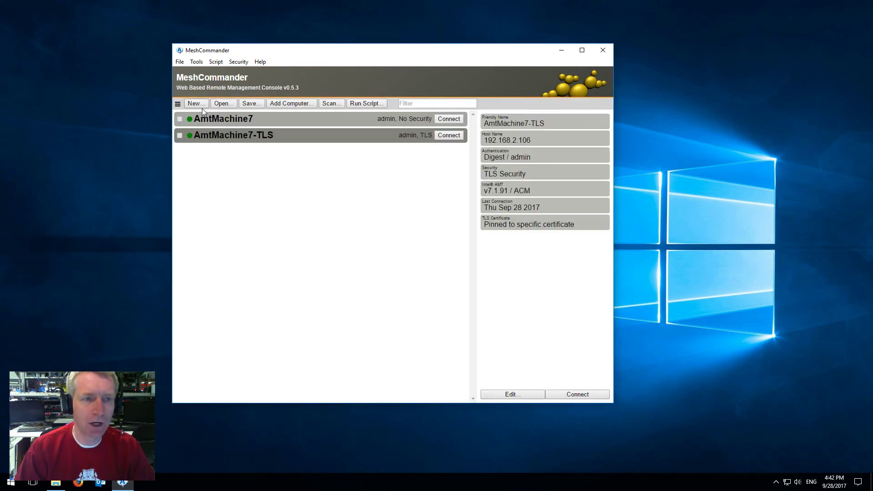
pyautogui.click(178, 104)
pyautogui.click(214, 127)
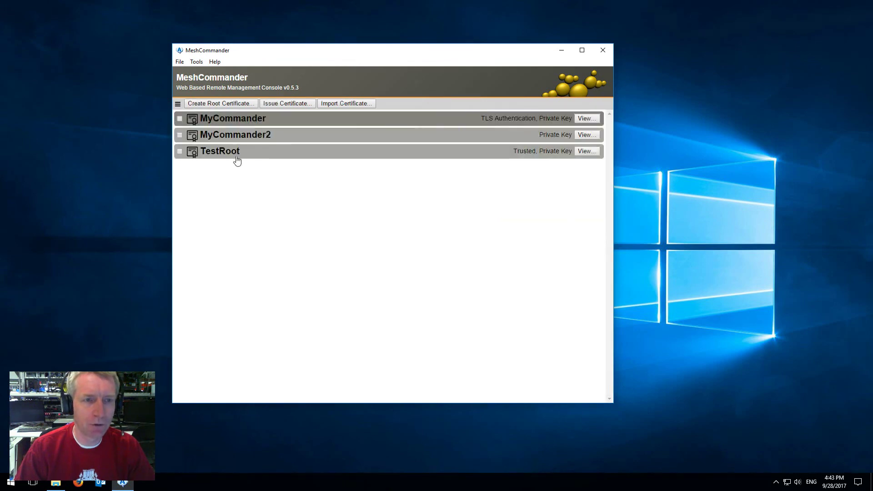
pyautogui.click(344, 104)
pyautogui.click(568, 293)
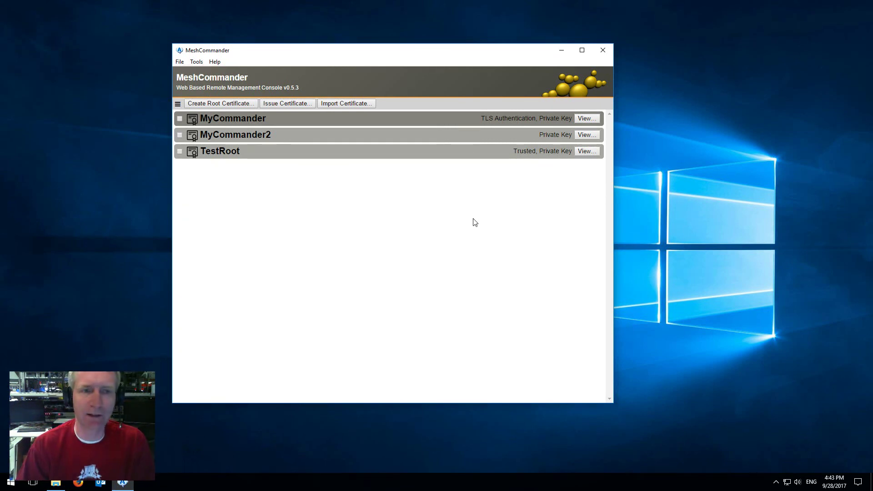
pyautogui.click(178, 104)
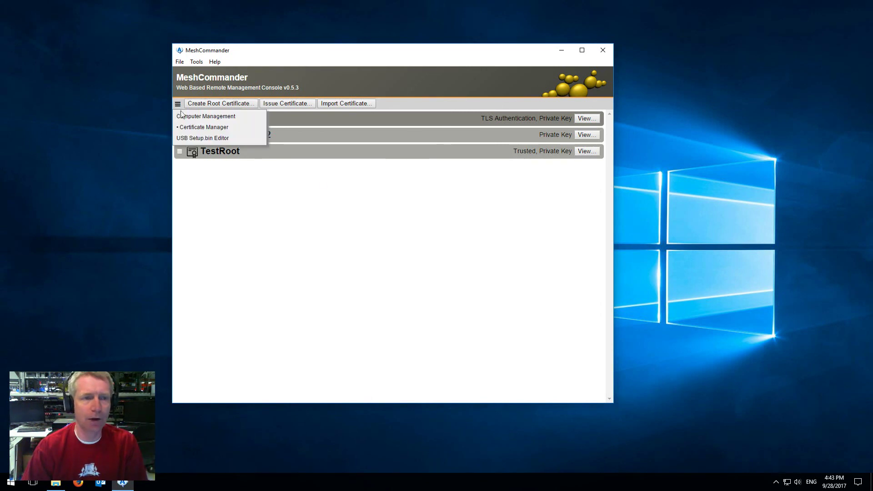
pyautogui.click(200, 116)
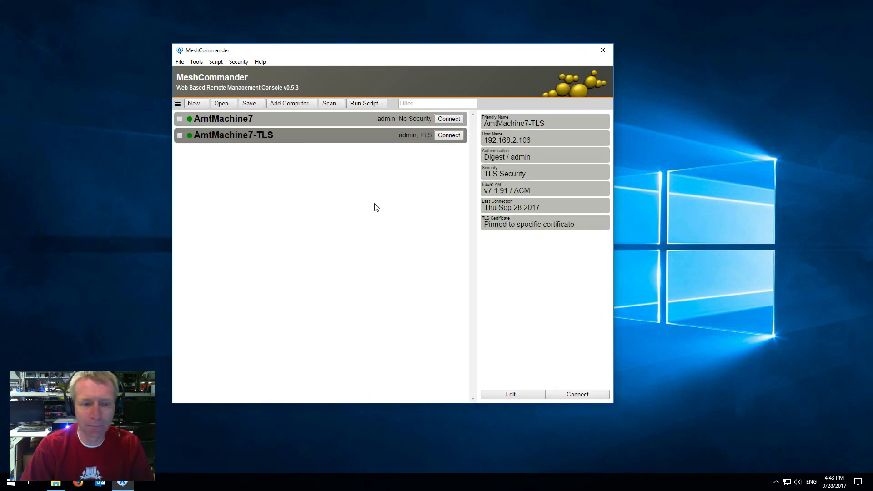